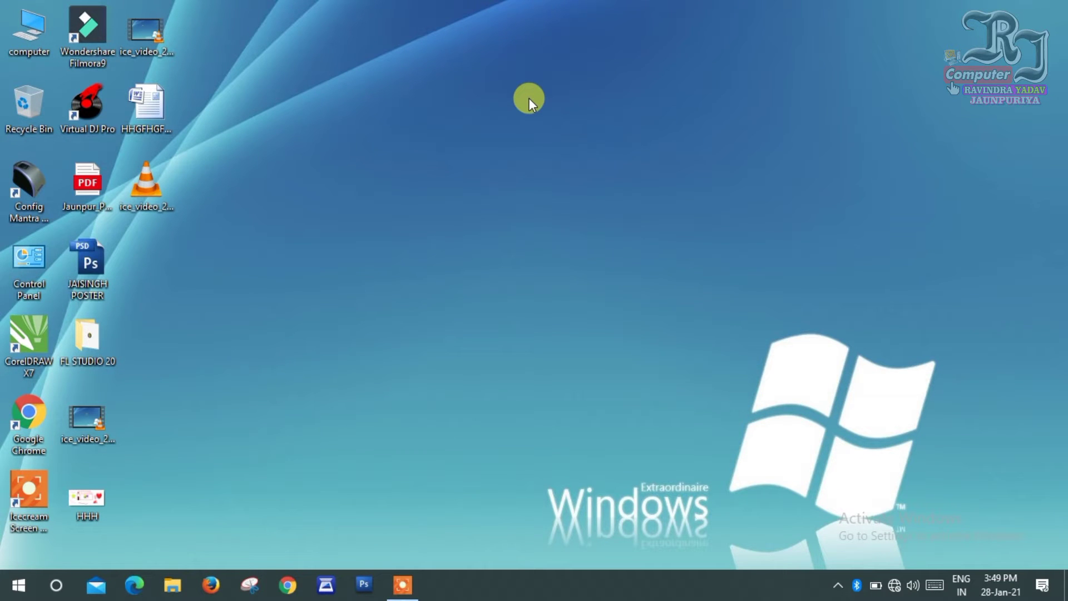
- Launch Word 2007 with WINWORD from the Run box and glance at the Office menu
key(super+r)
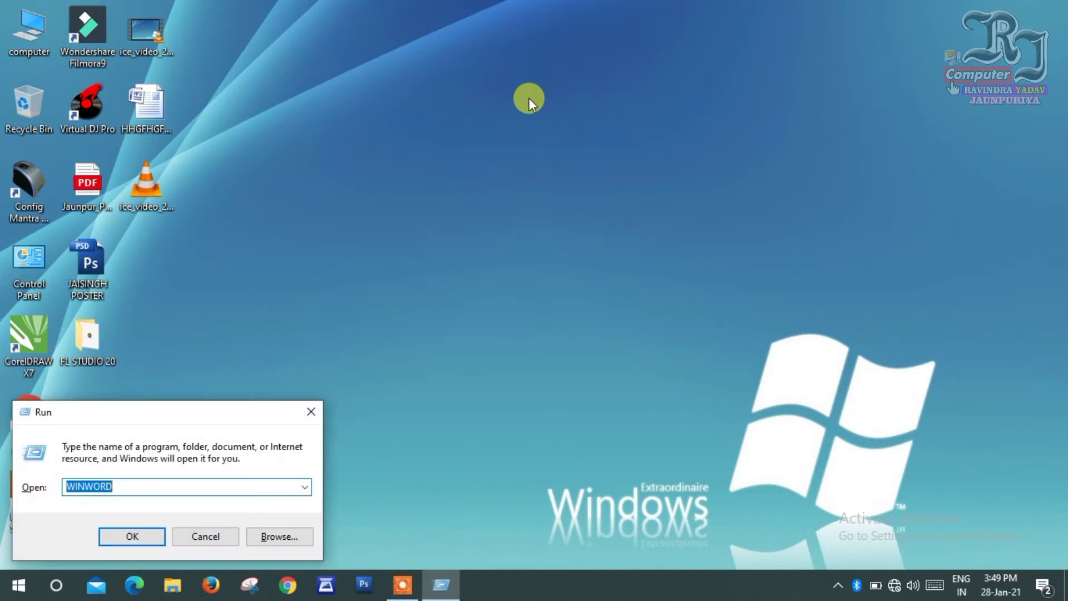
key(Return)
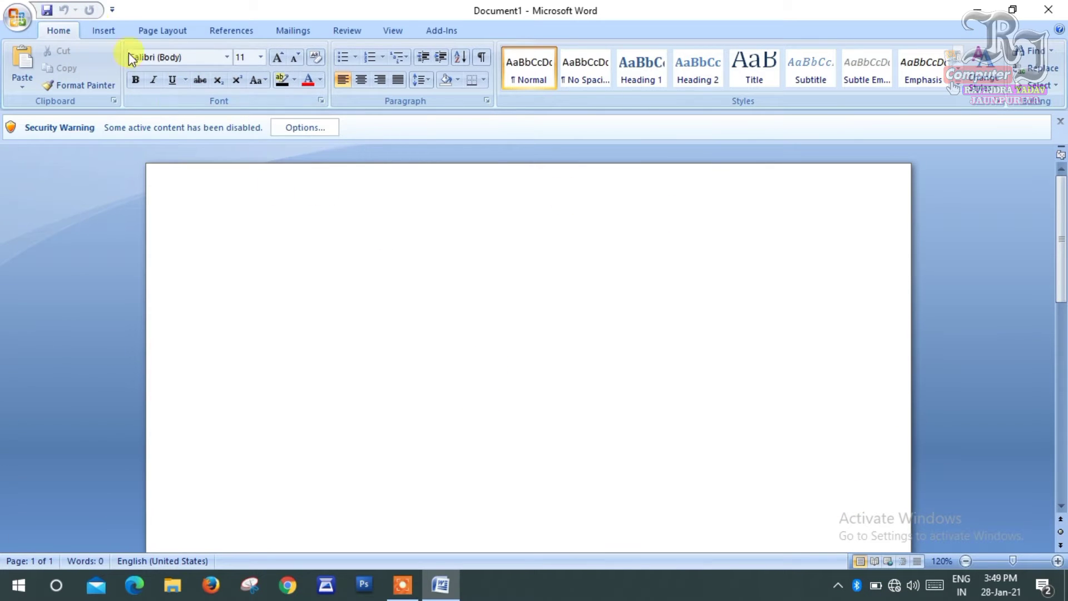
click(18, 20)
click(19, 20)
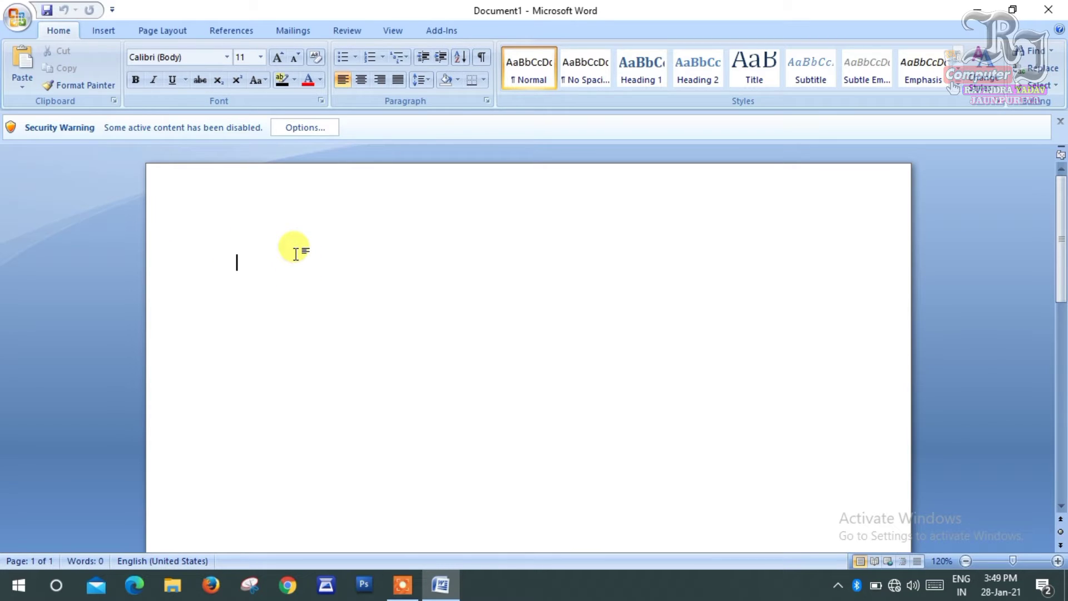
text(RAV)
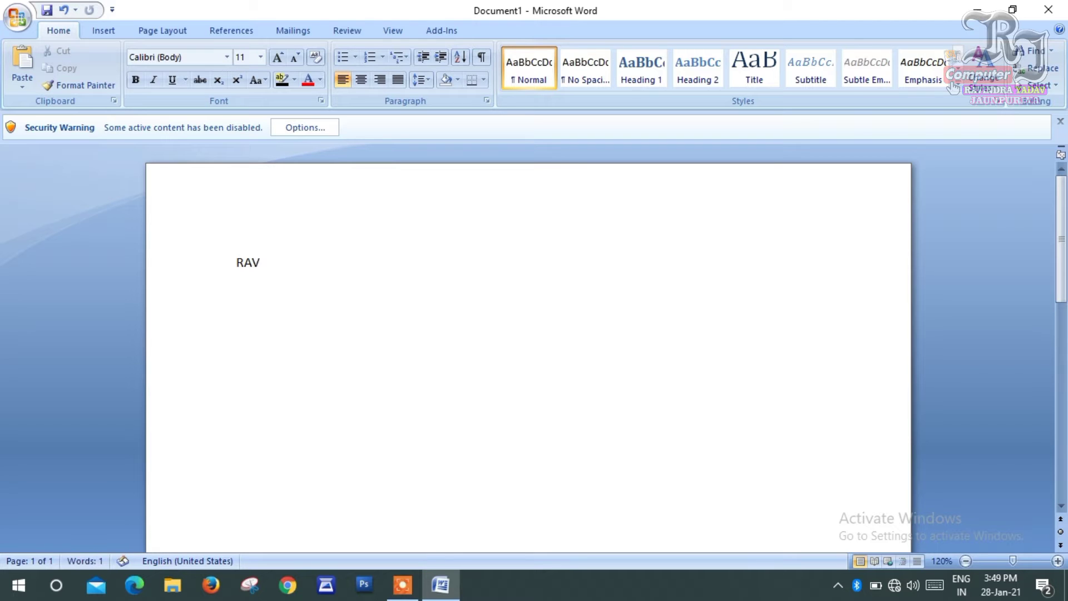
text(INNDRA )
text(YADAV)
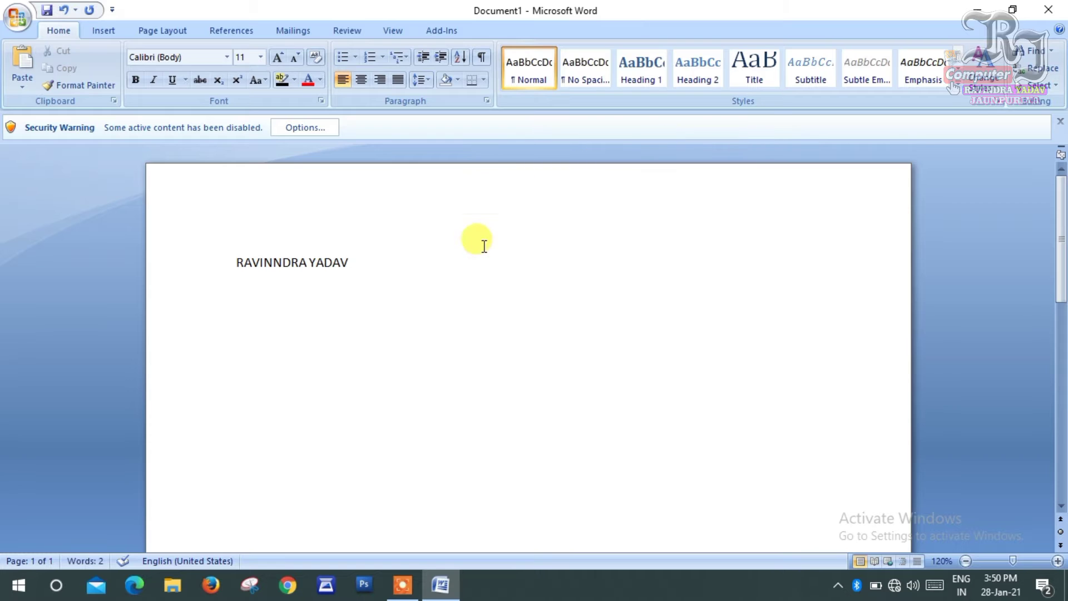
key(ctrl+a)
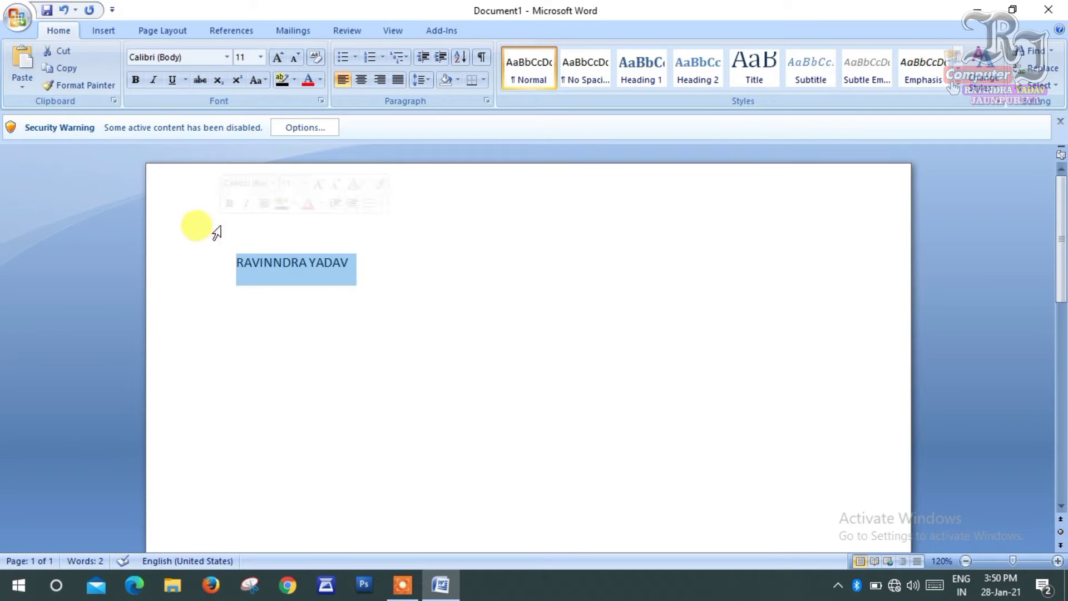
click(518, 309)
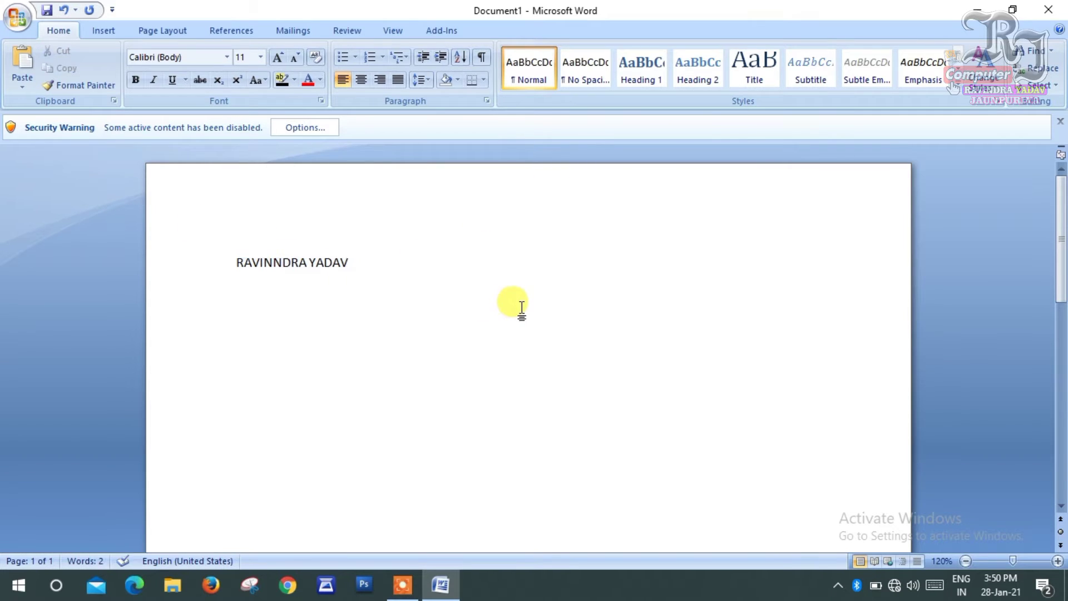
key(ctrl+a)
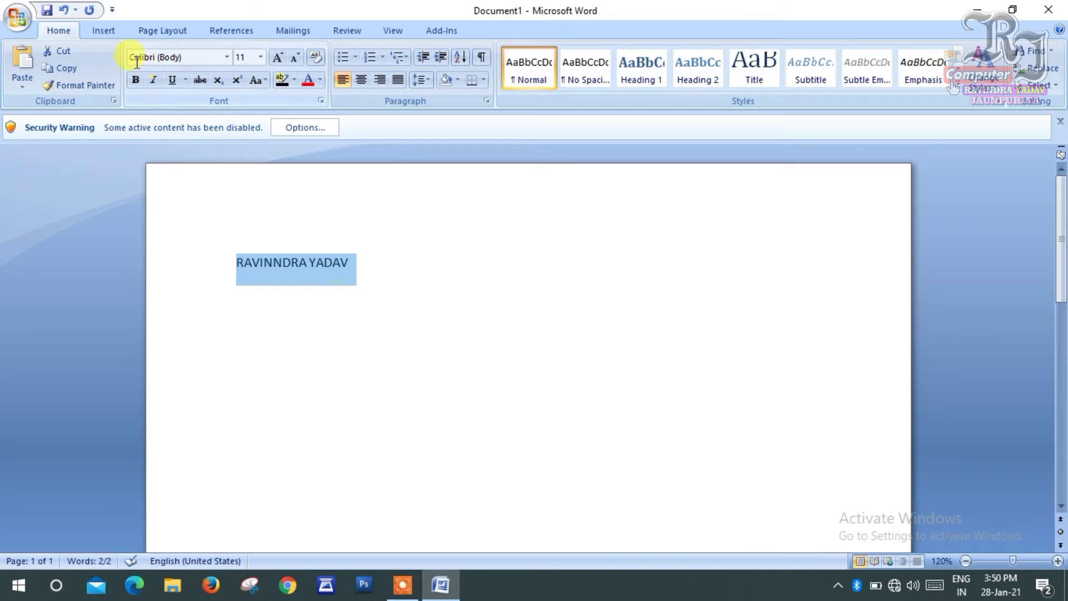
- Try Stencil Std on the name, then change its font to Arial
click(228, 58)
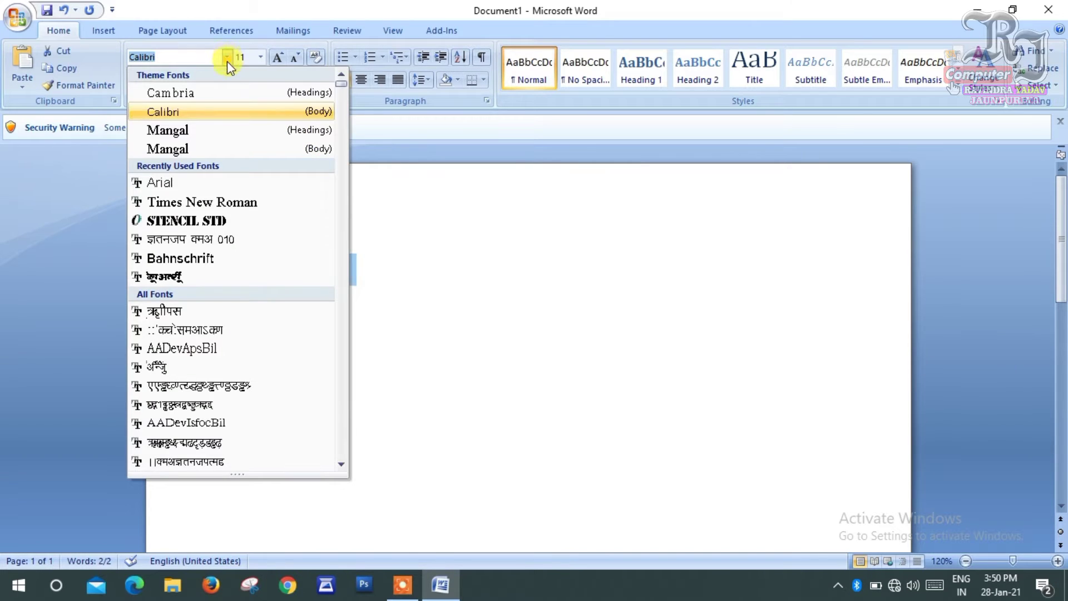
click(199, 223)
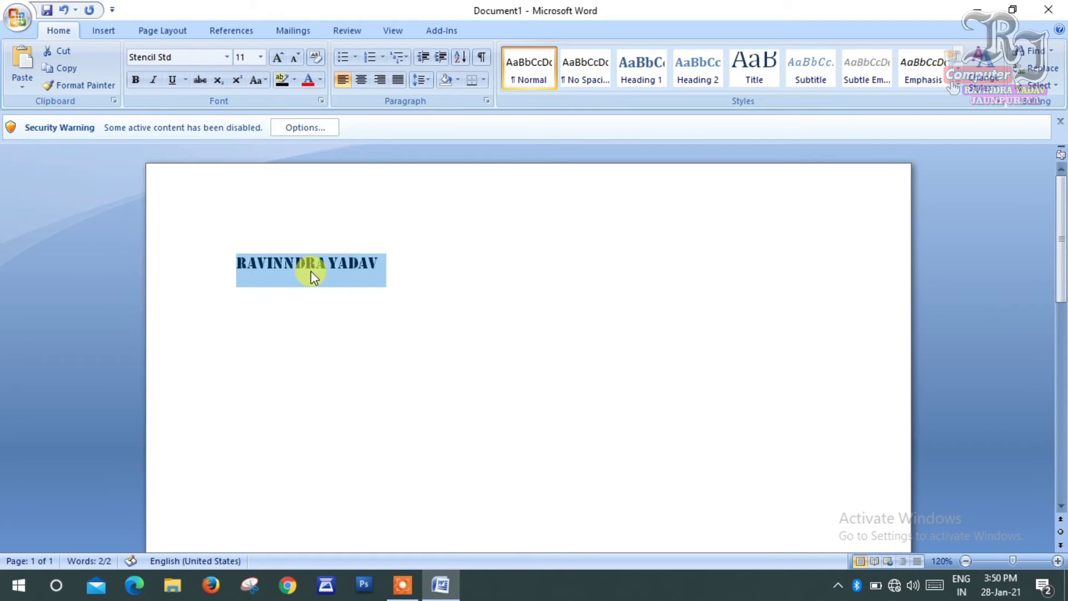
drag(398, 260, 202, 220)
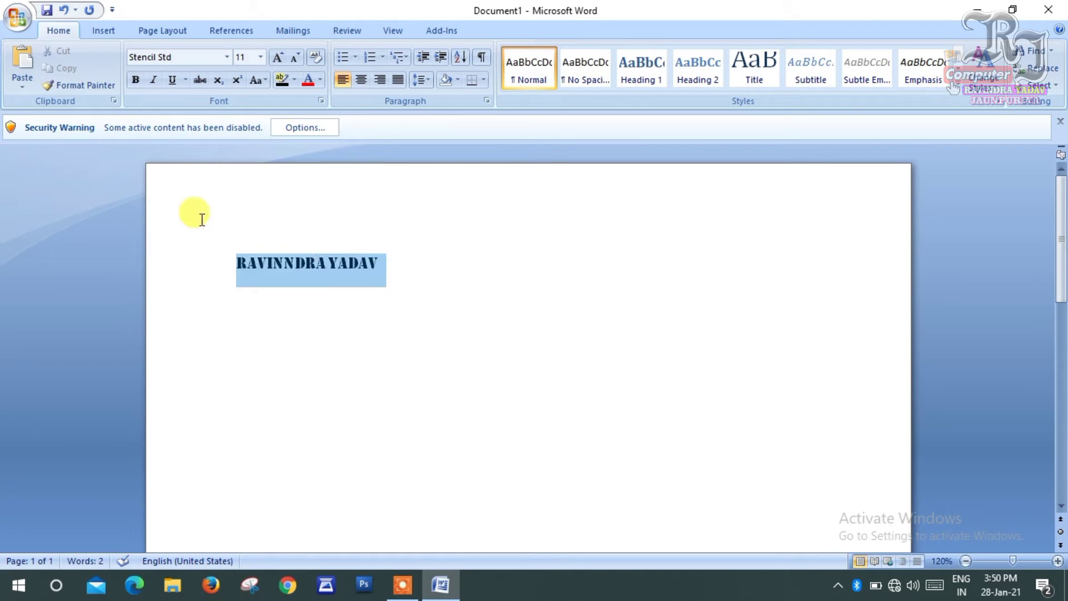
click(228, 57)
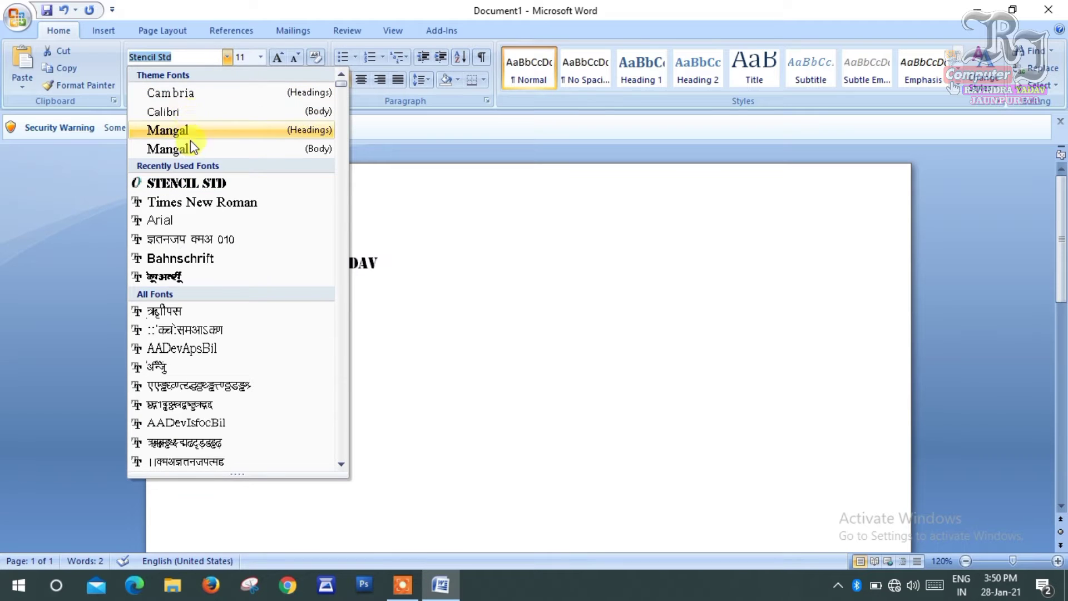
click(185, 217)
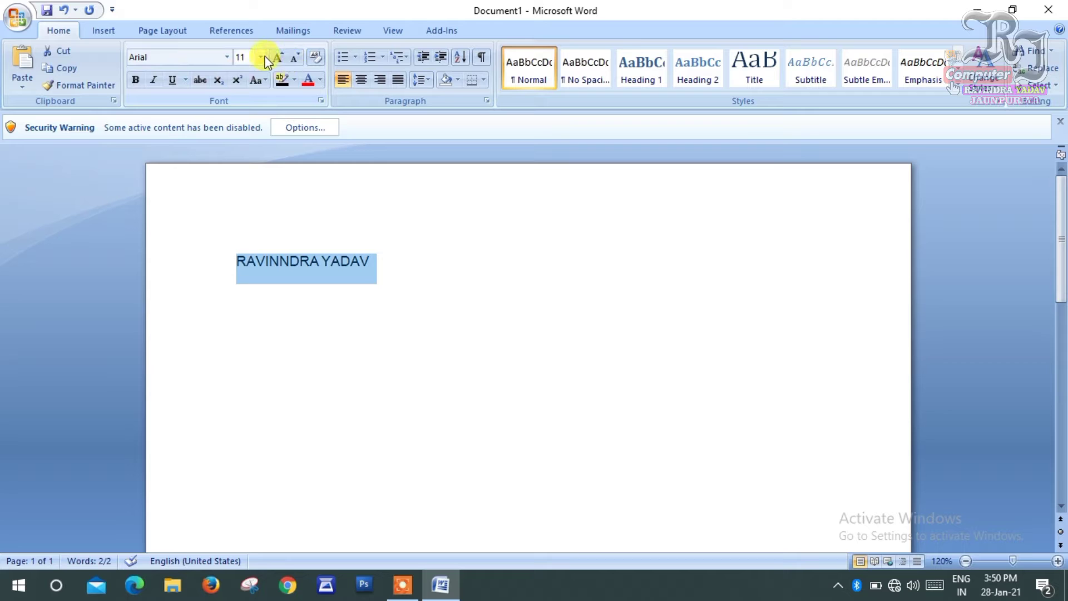
- Try bold, italic and underline on the name, leaving it italic only
click(134, 81)
click(135, 86)
click(135, 84)
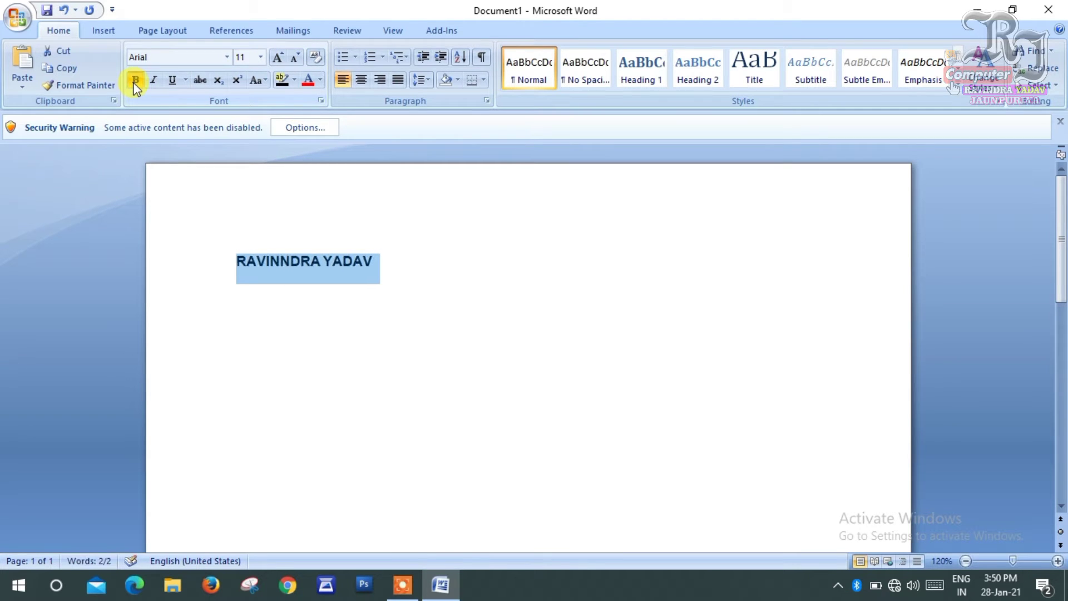
click(135, 83)
click(153, 80)
click(173, 81)
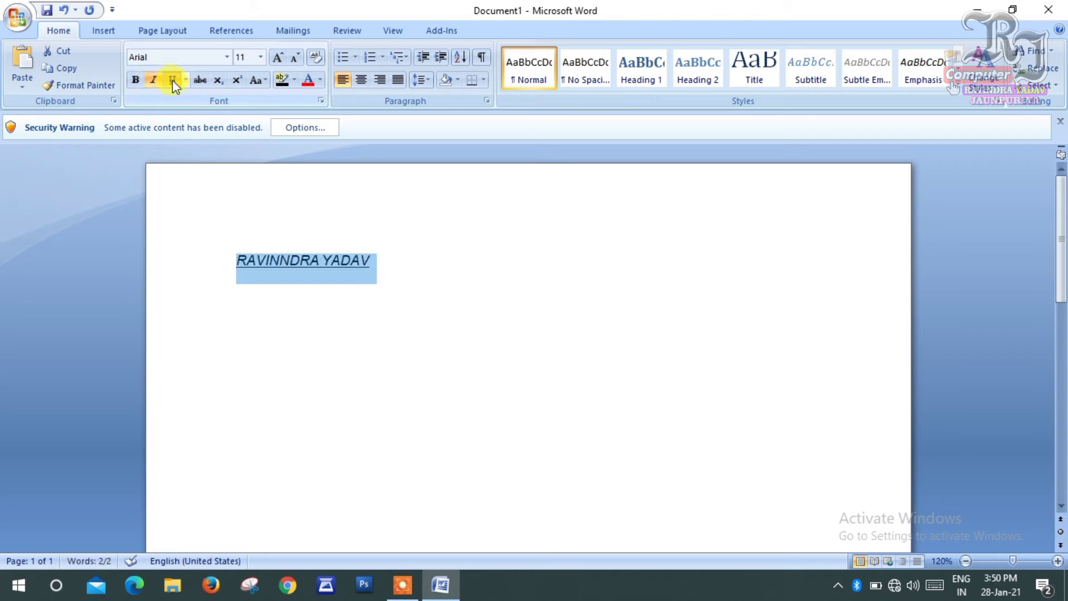
click(171, 79)
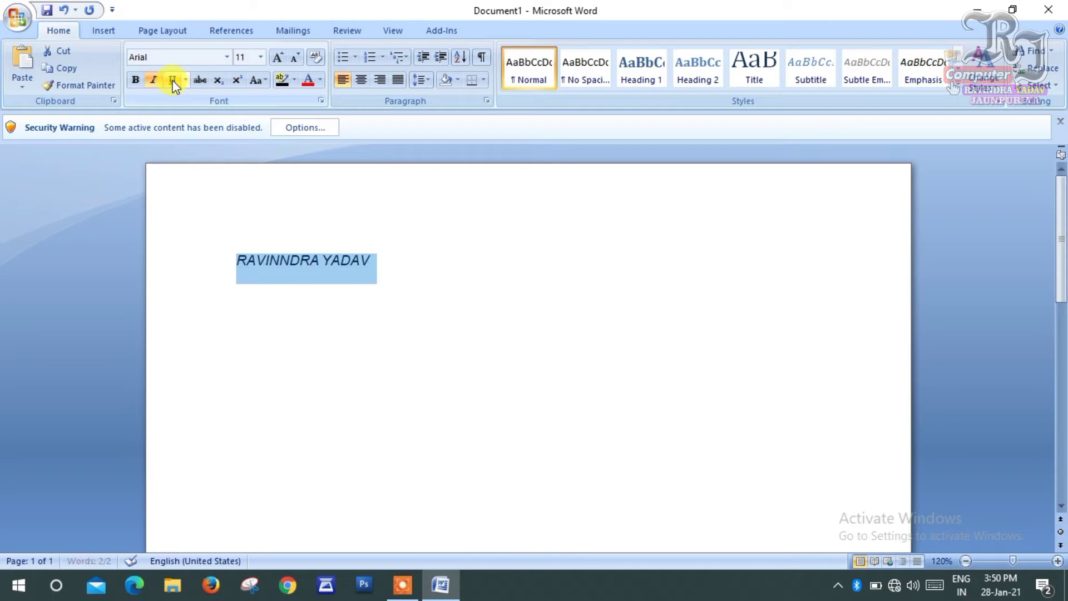
- Set the name to 48 pt and bold, with no italic or underline
click(259, 58)
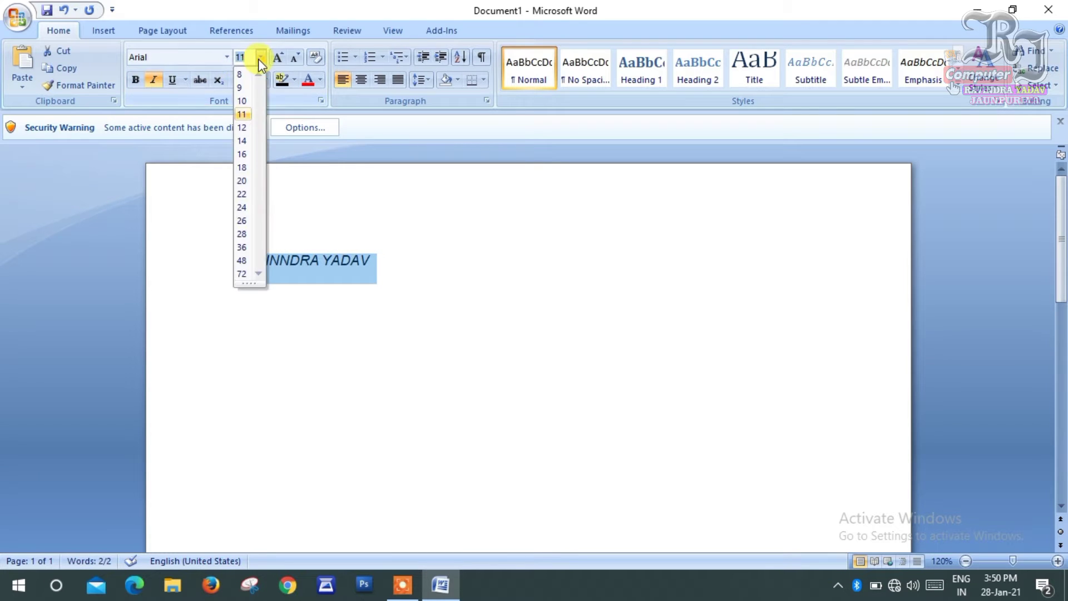
click(246, 261)
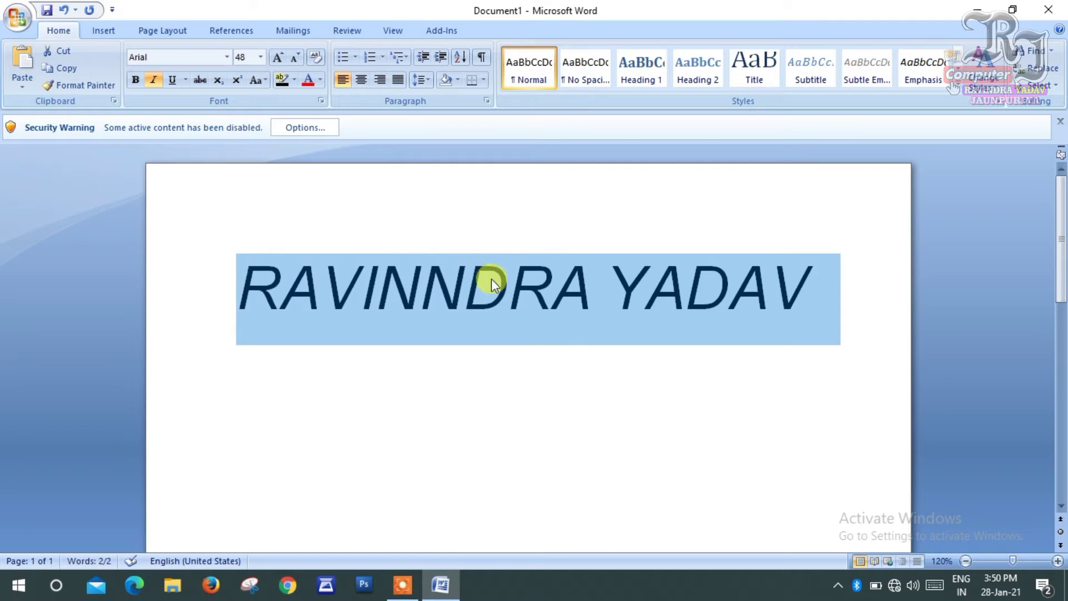
click(135, 81)
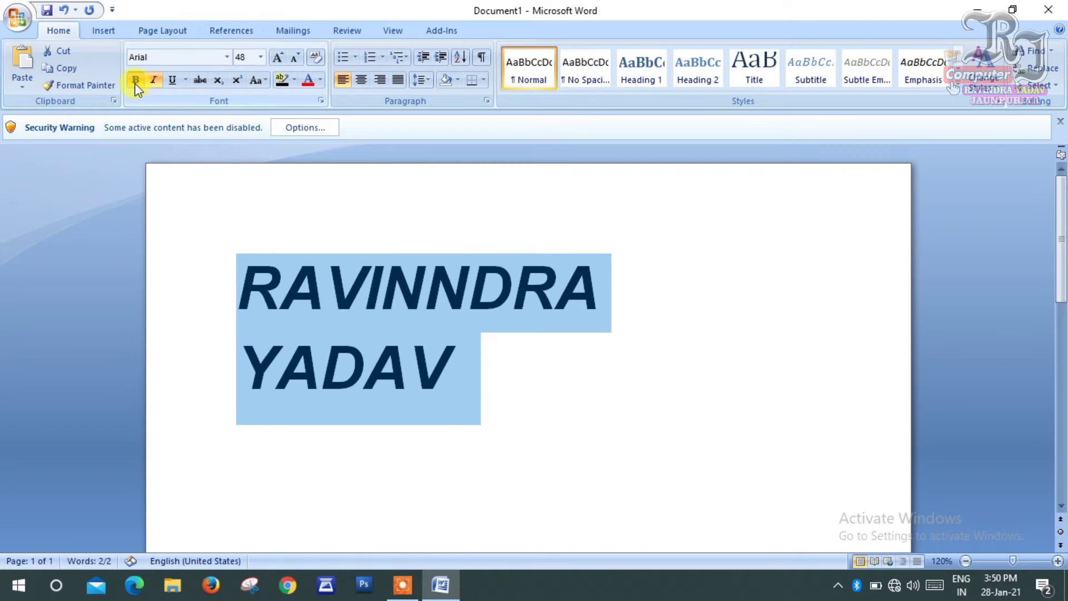
click(163, 82)
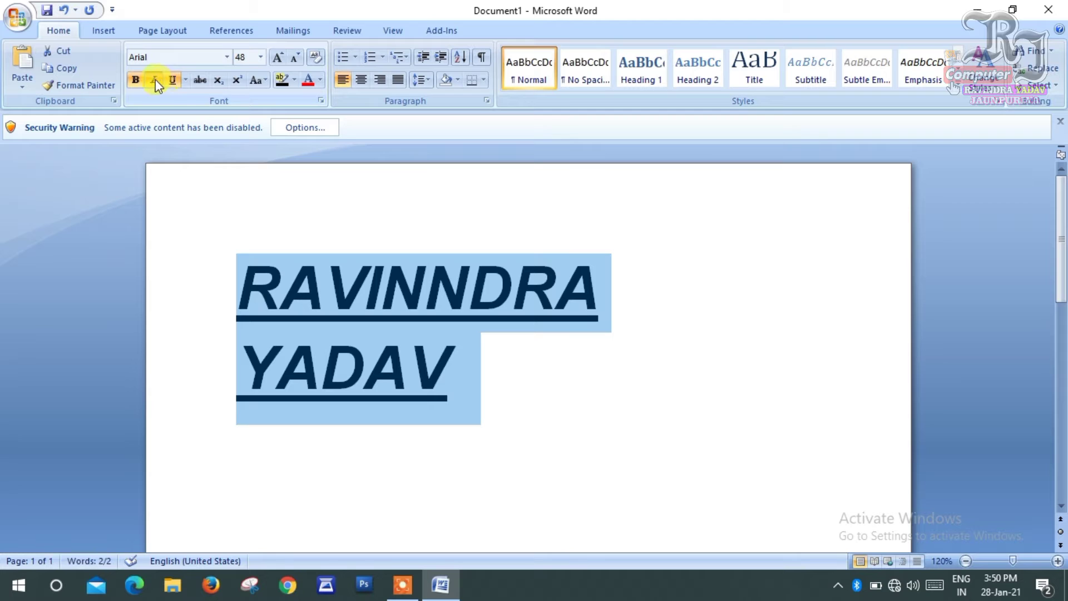
click(155, 80)
click(176, 84)
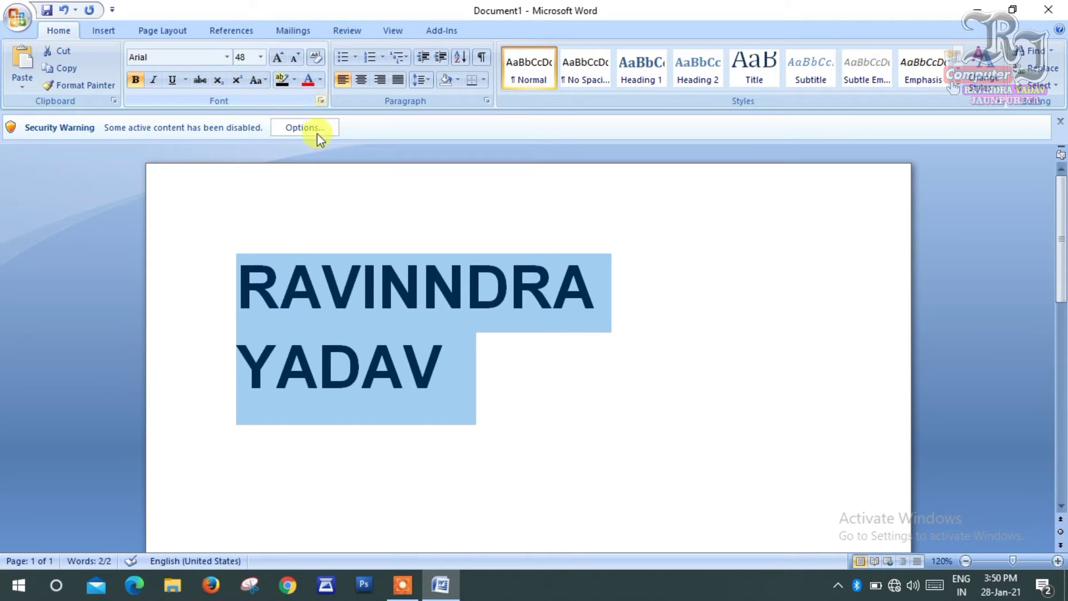
- Check the two-line 48-pt bold name by selecting parts of it and scrolling the page
click(278, 288)
mouse_move(226, 255)
mouse_down()
mouse_move(502, 313)
mouse_move(565, 433)
mouse_up()
click(615, 310)
scroll(354, 329, down, 5)
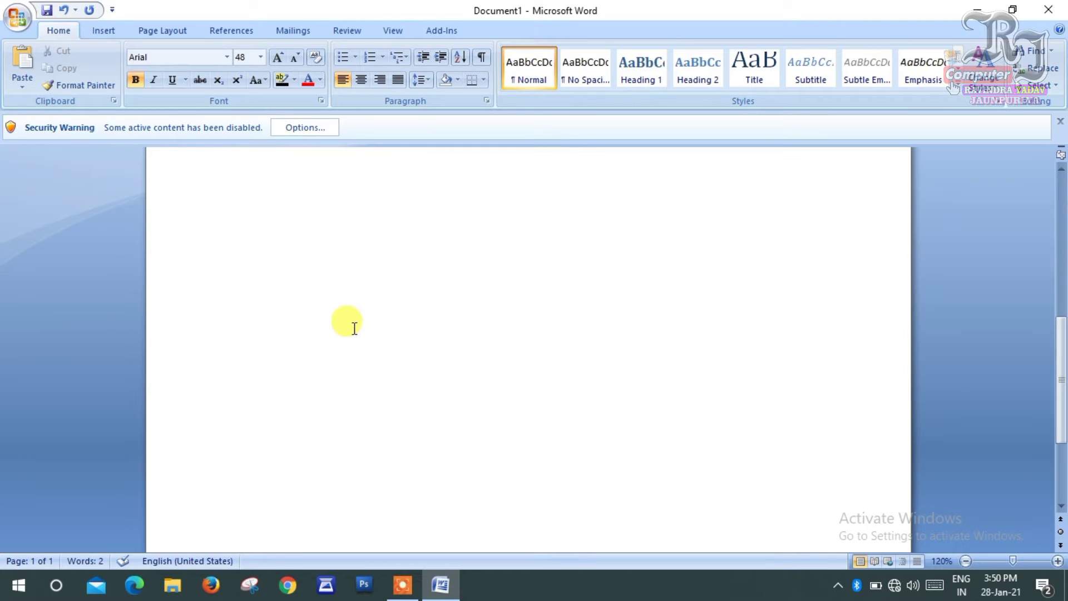
scroll(354, 328, up, 3)
scroll(356, 317, up, 2)
scroll(222, 294, down, 2)
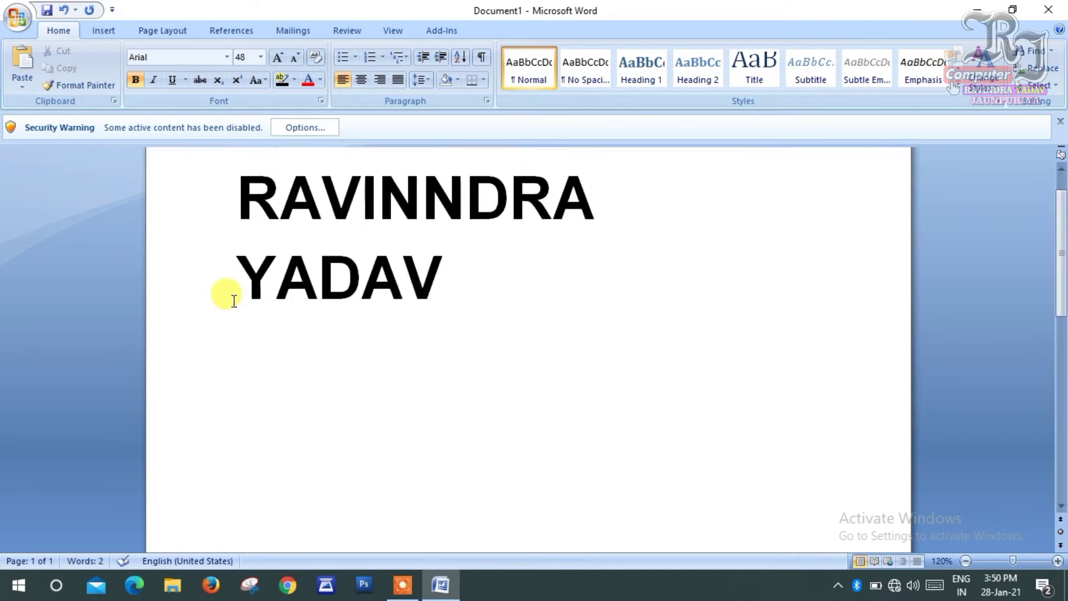
scroll(313, 324, down, 3)
scroll(417, 315, up, 3)
scroll(430, 295, up, 2)
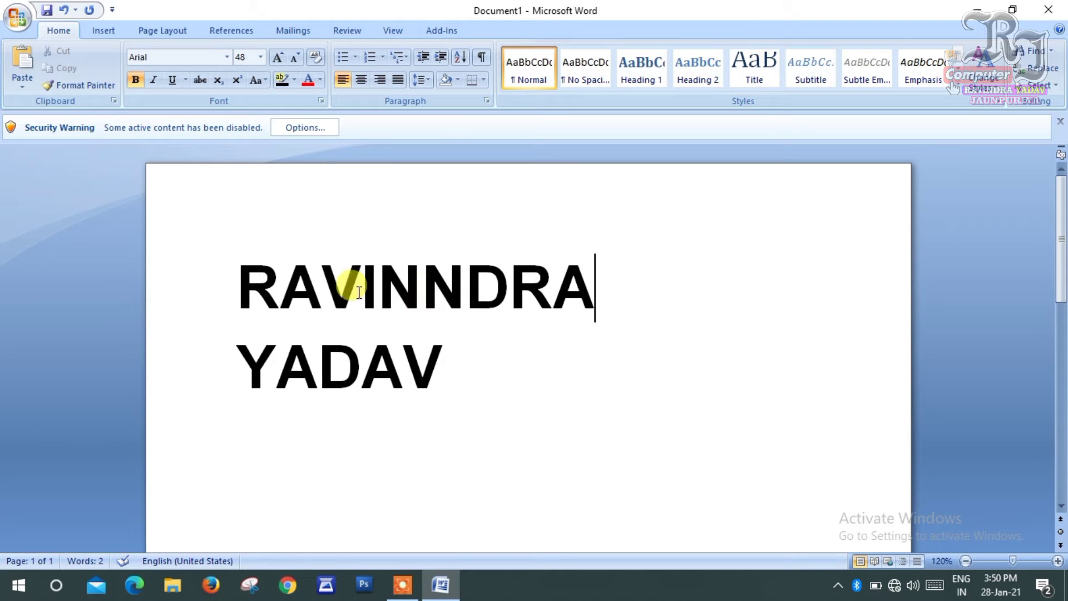
drag(226, 239, 546, 381)
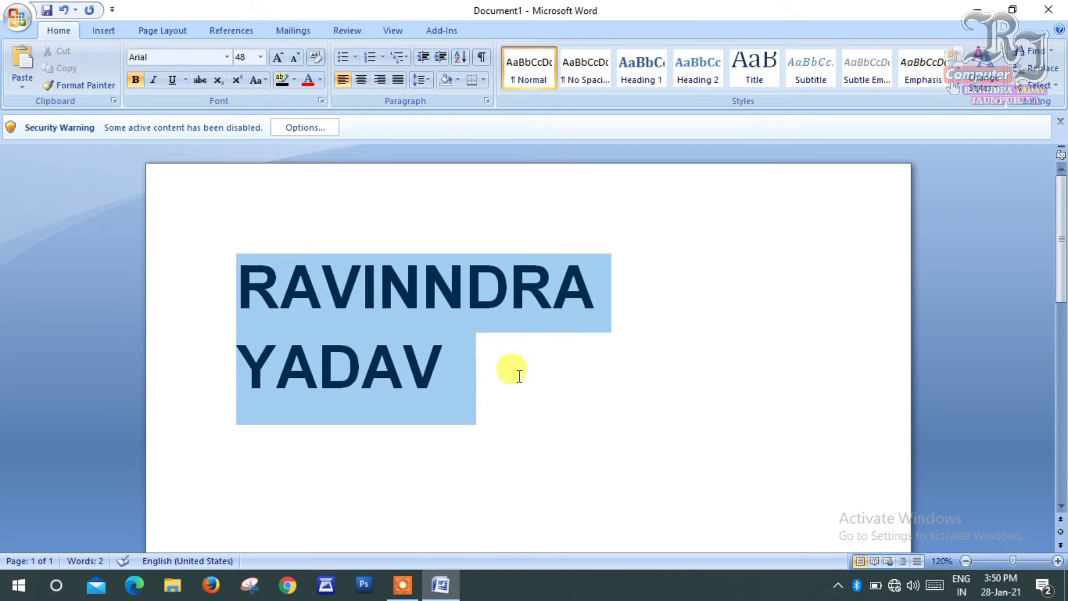
click(420, 287)
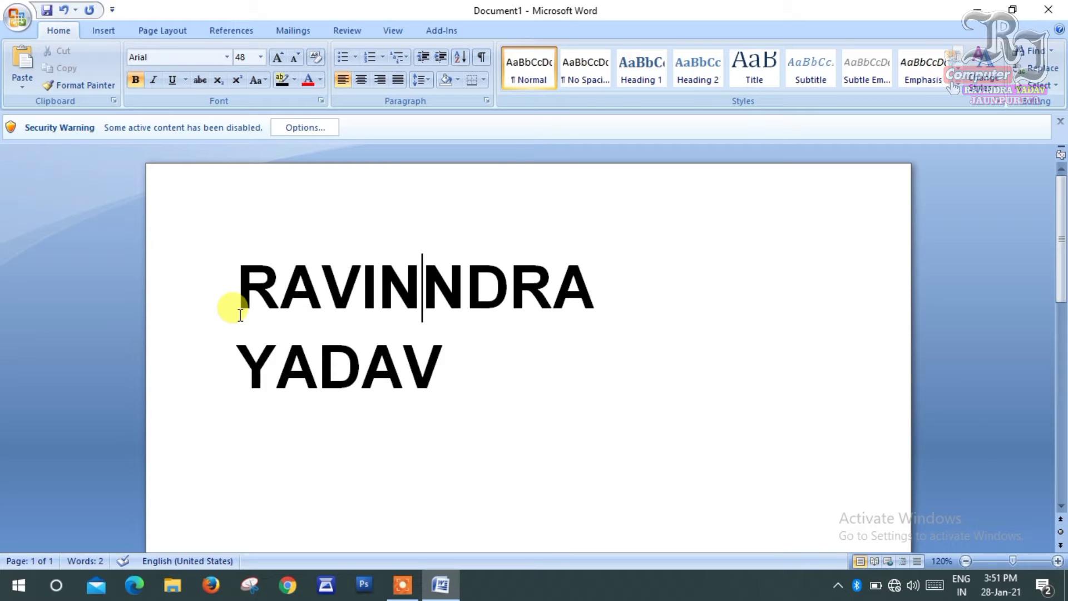
- Select all and colour the name Red from the Standard Colors
key(ctrl+a)
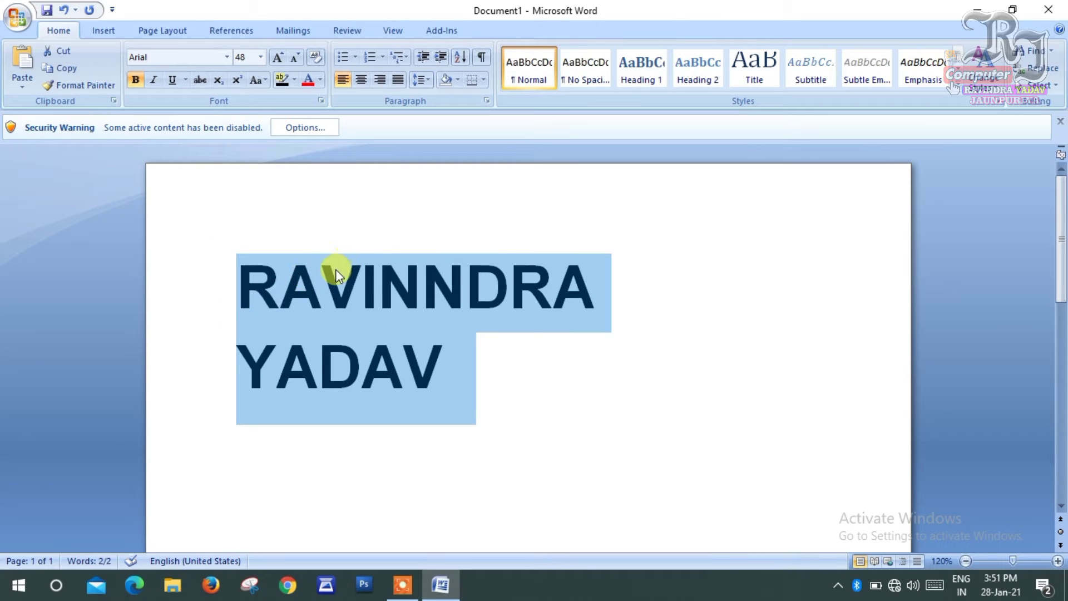
click(321, 79)
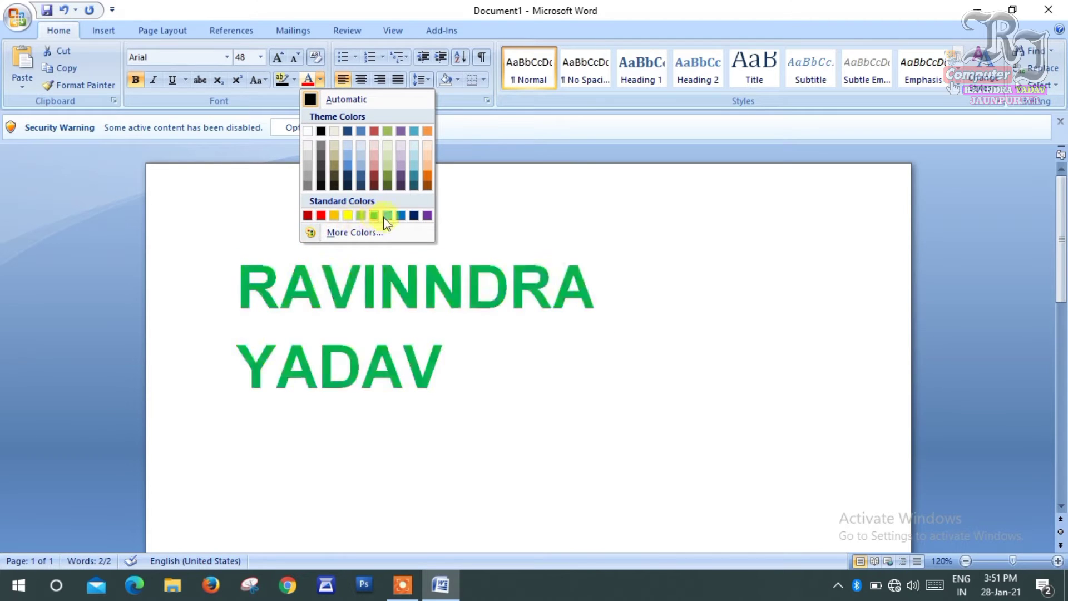
click(321, 215)
click(281, 285)
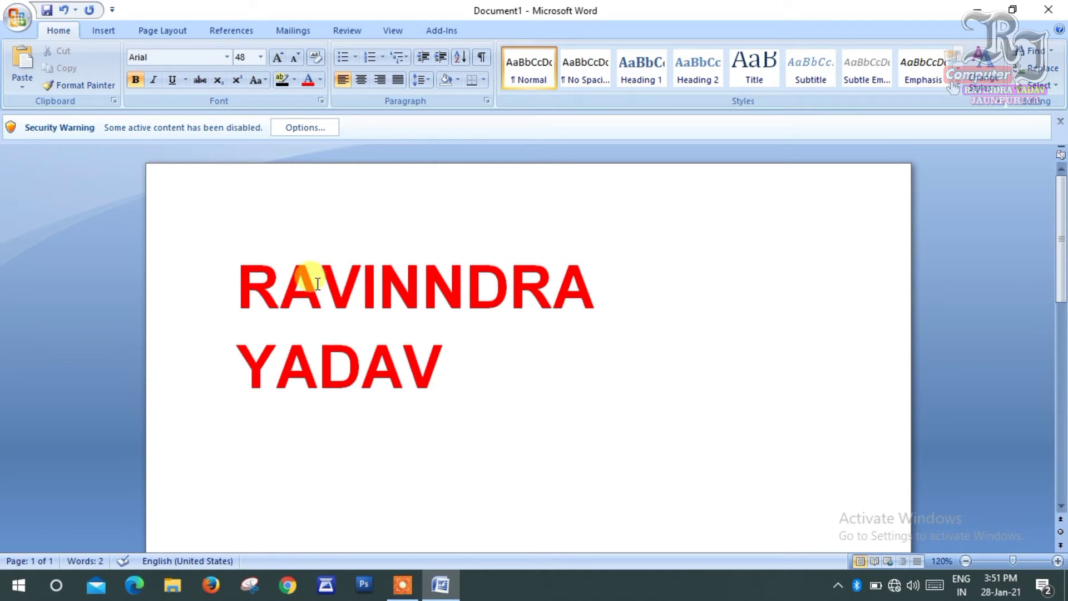
key(ctrl+a)
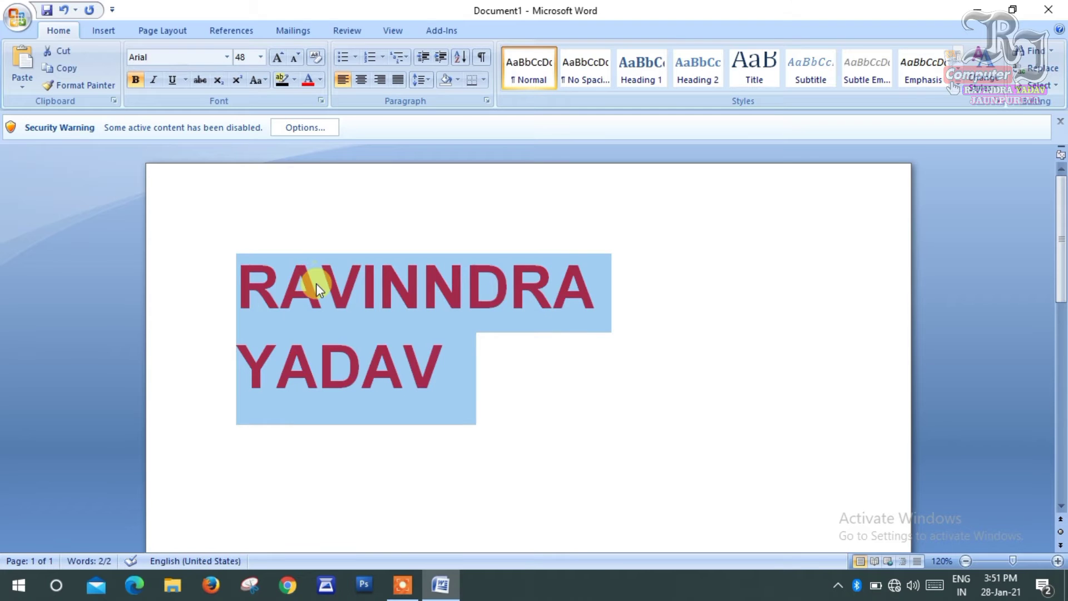
click(362, 79)
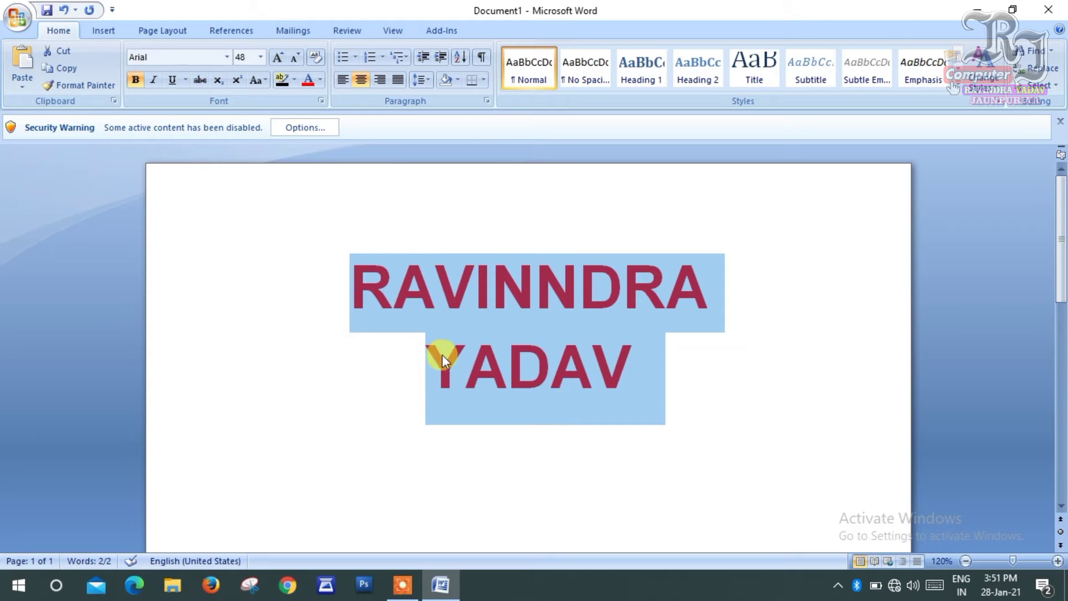
click(384, 83)
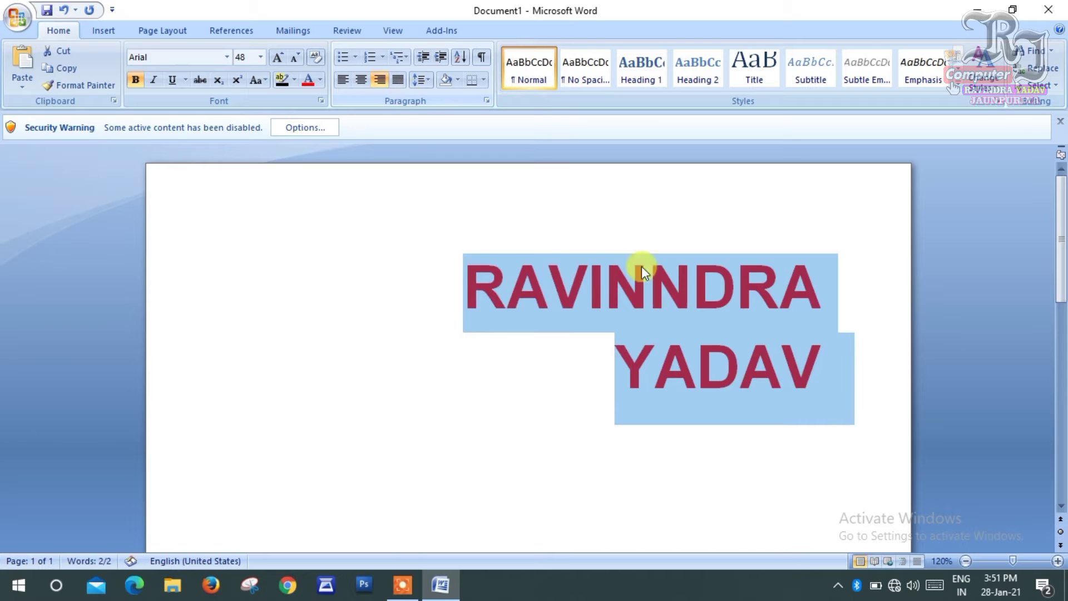
click(343, 81)
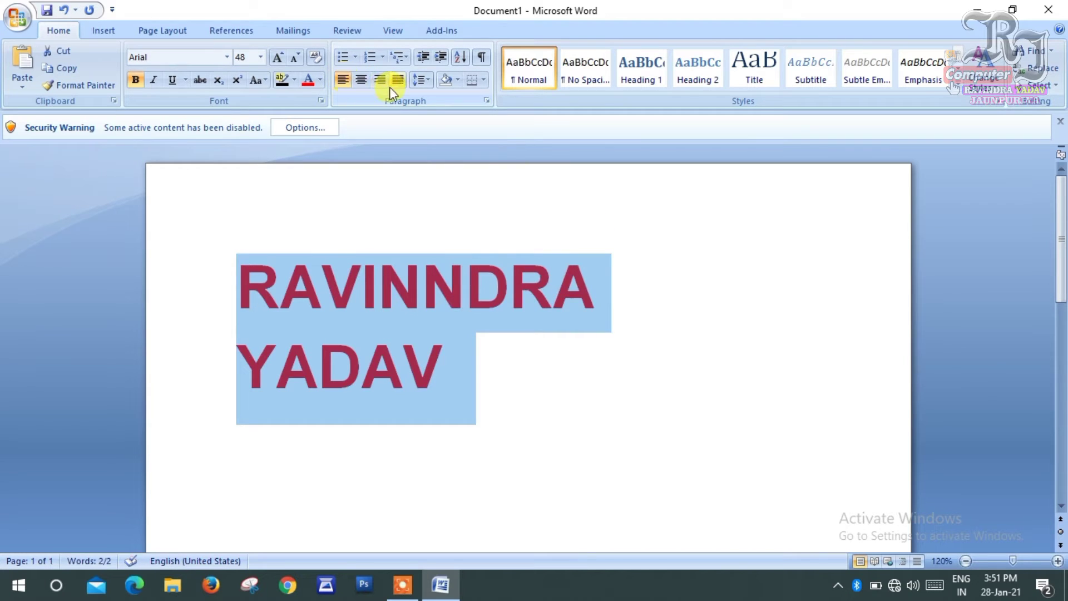
click(400, 289)
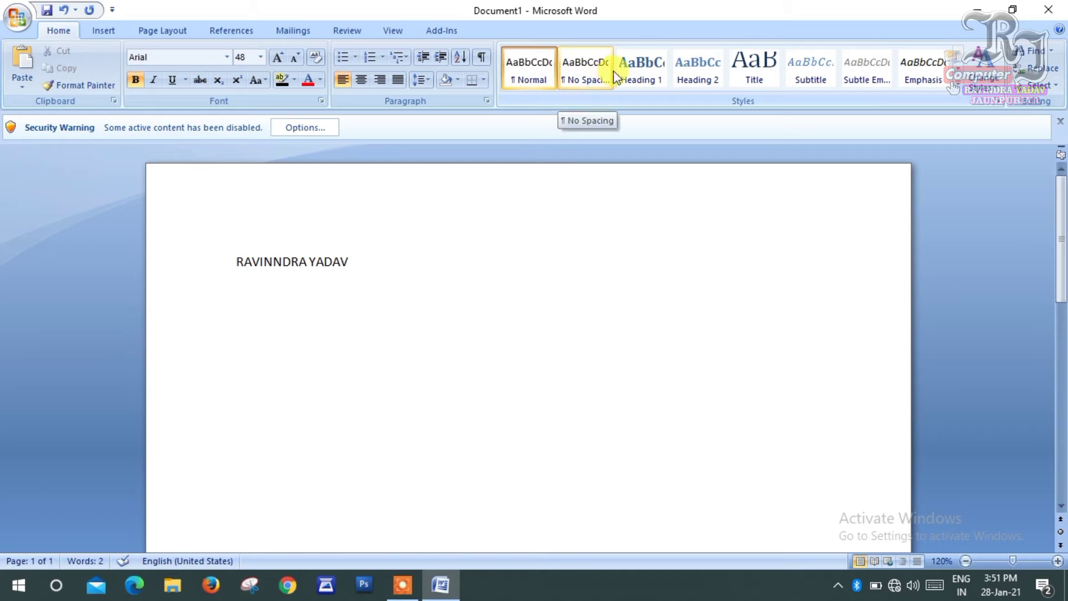
- Apply the Heading 2 style to the name and select the heading line
click(695, 66)
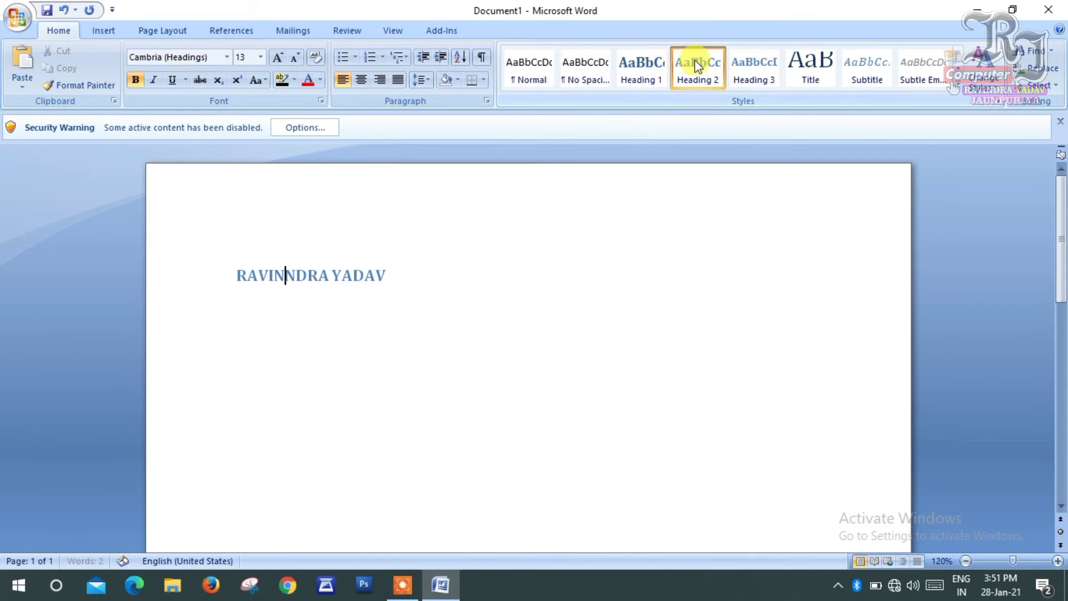
click(303, 264)
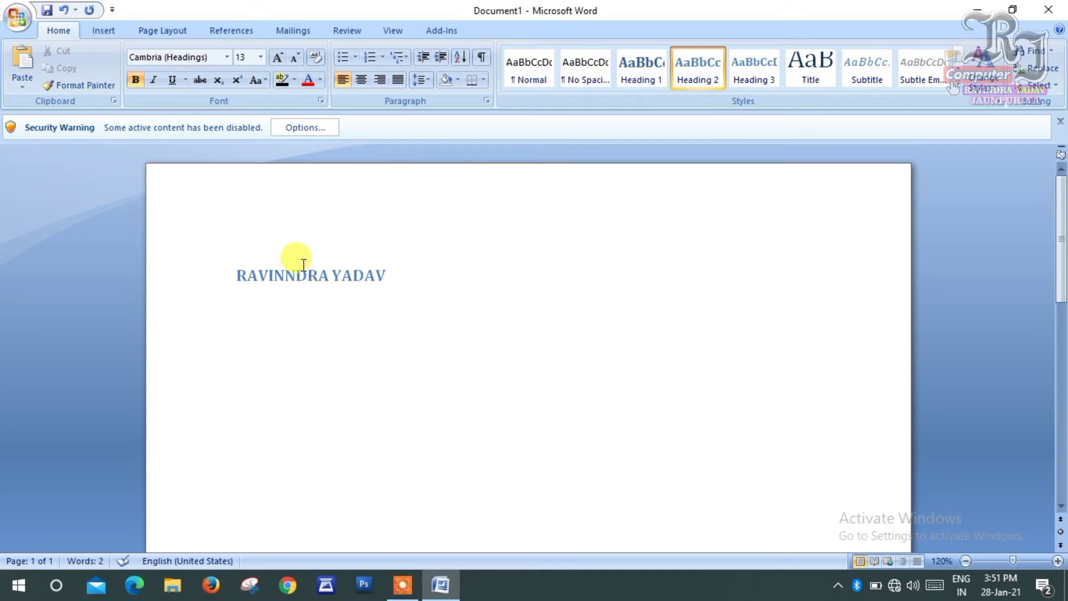
triple_click(304, 264)
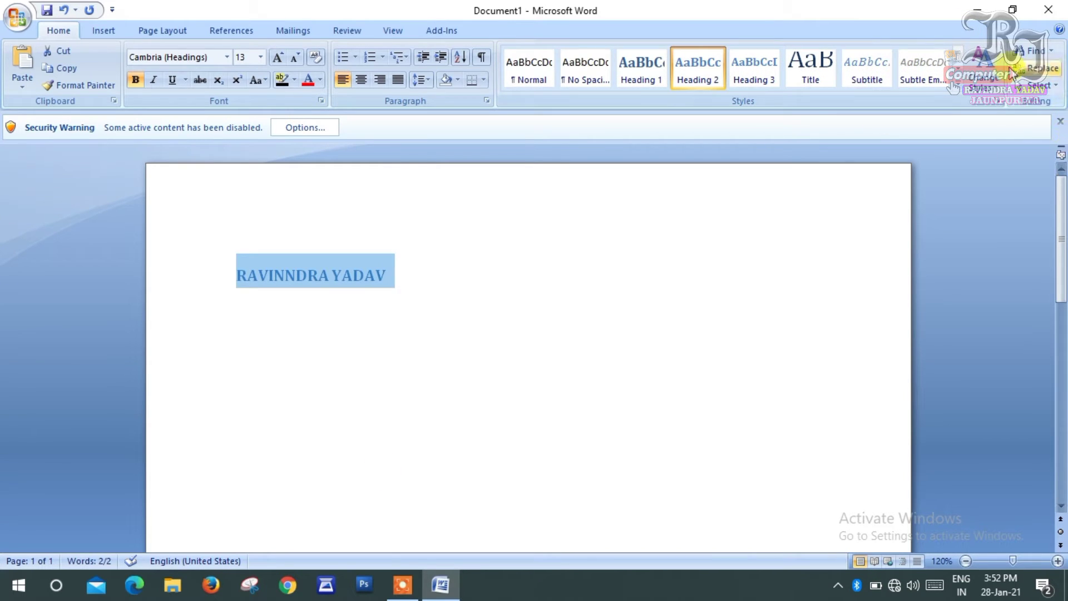
click(988, 87)
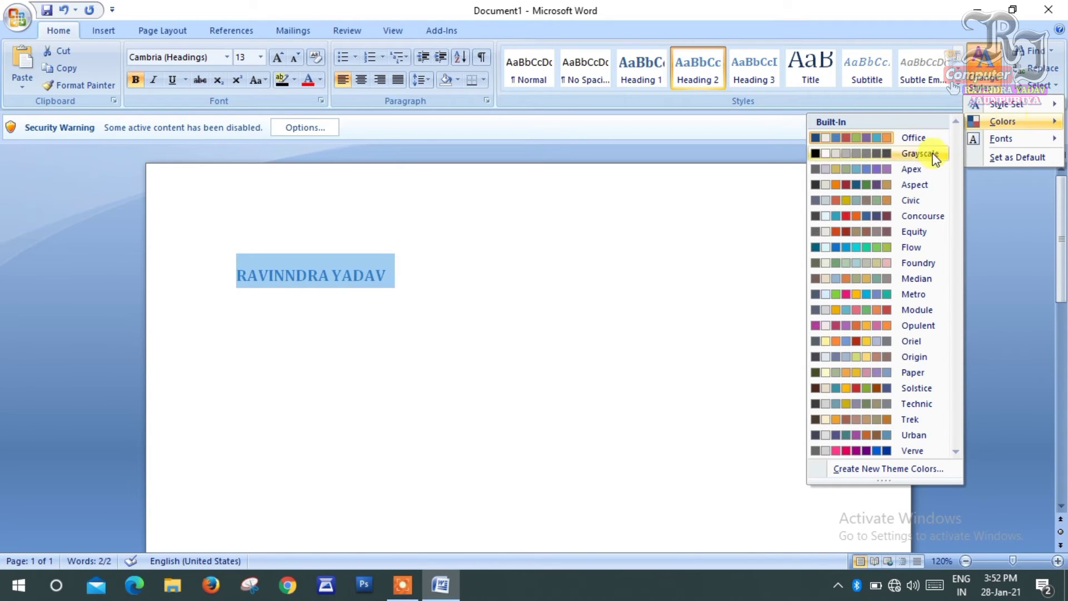
mouse_move(1002, 121)
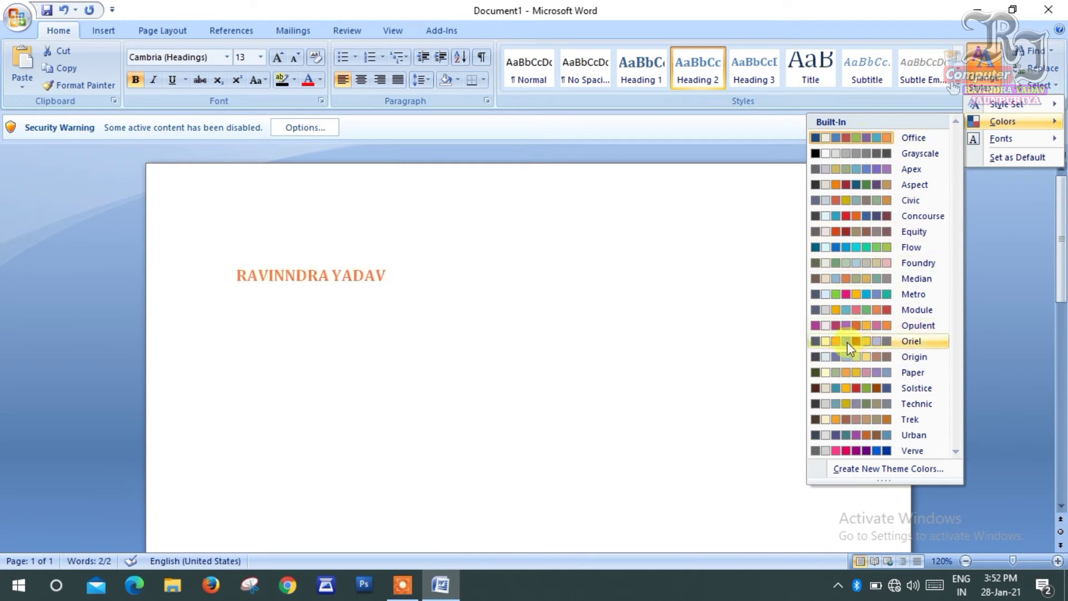
click(553, 311)
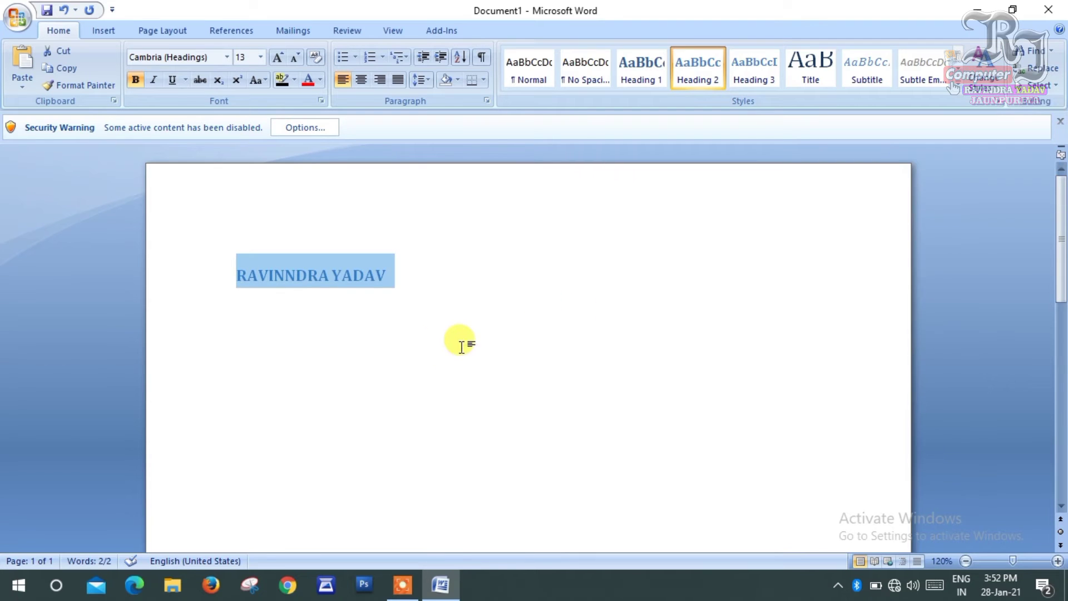
scroll(418, 348, down, 1)
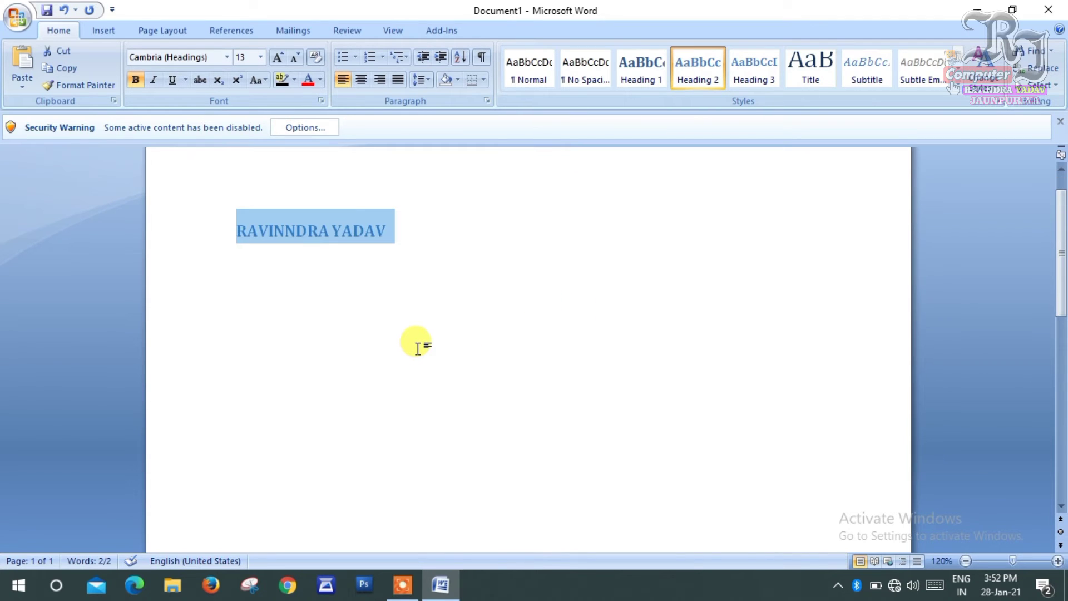
scroll(417, 347, up, 1)
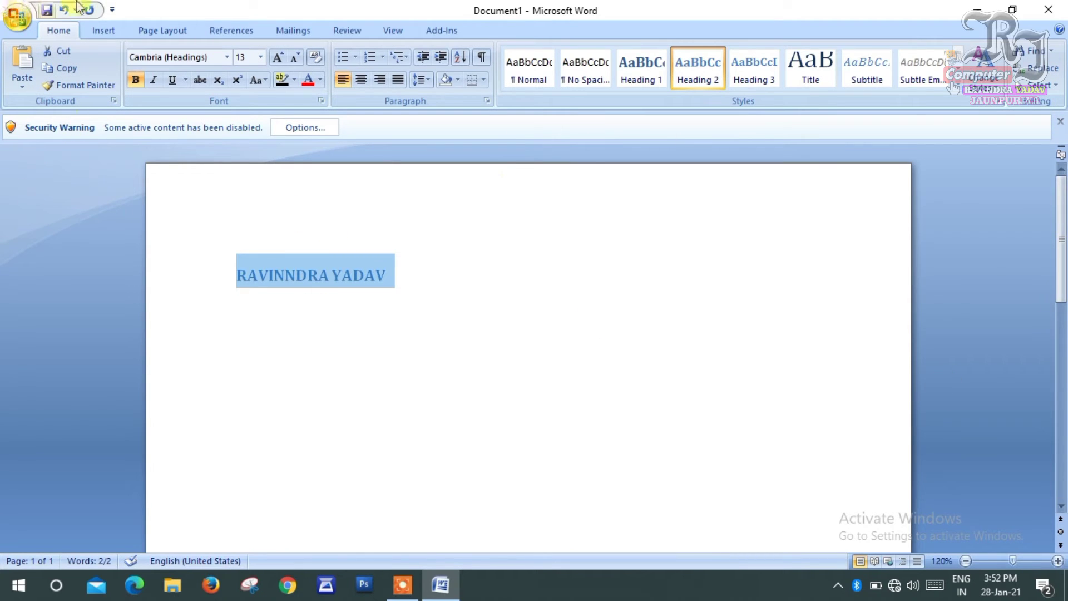
click(114, 31)
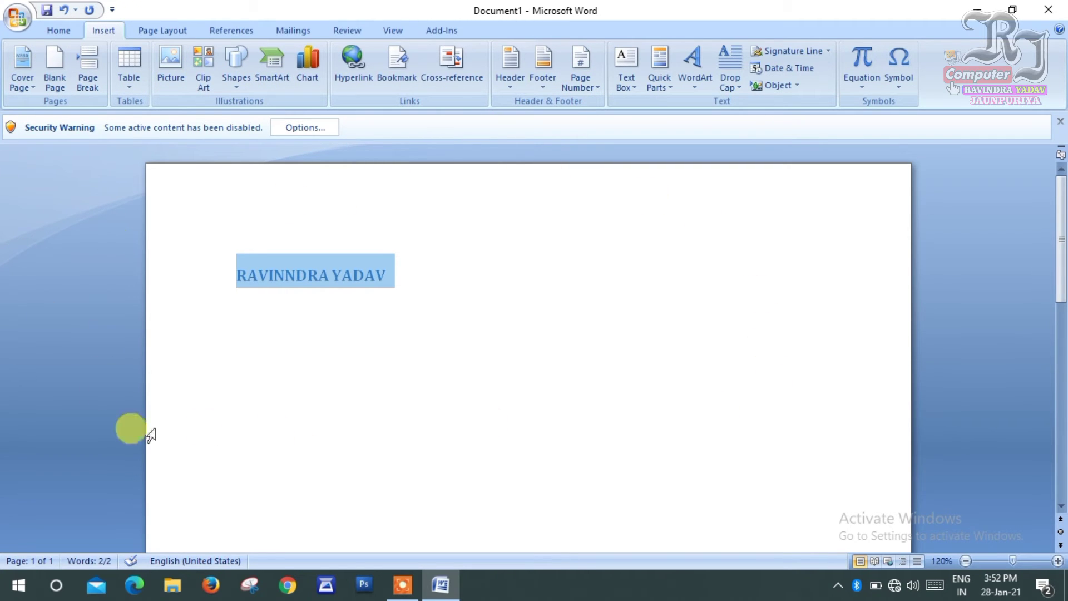
scroll(167, 384, down, 1)
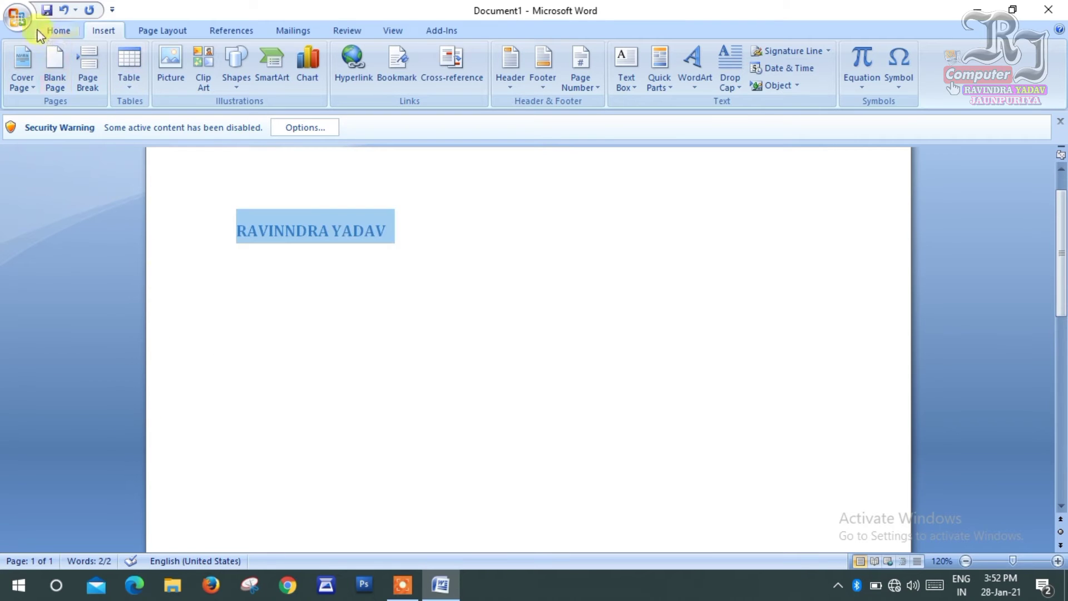
click(55, 31)
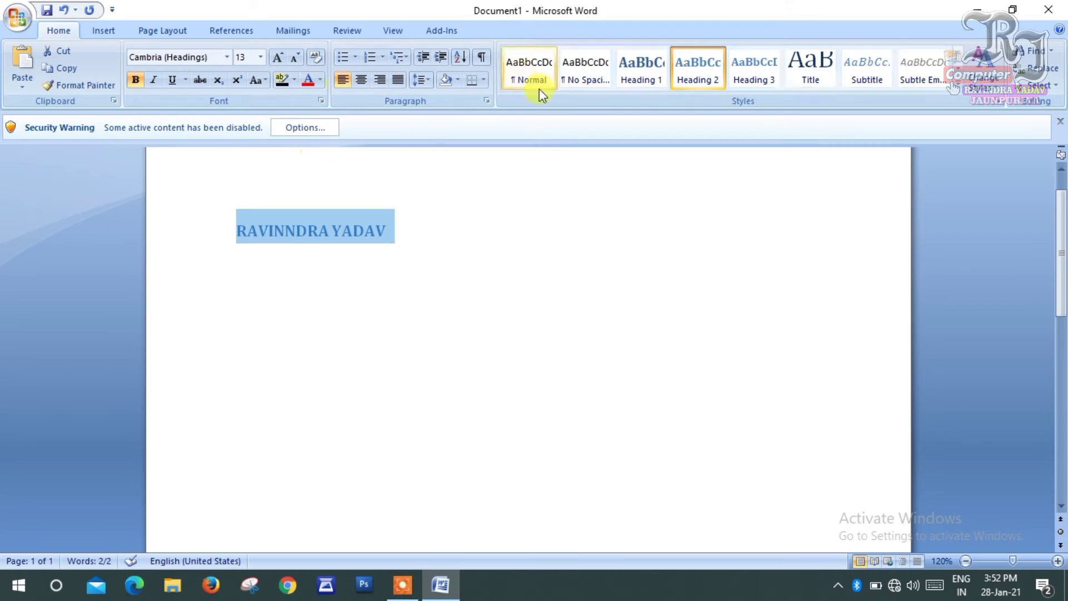
scroll(274, 200, down, 1)
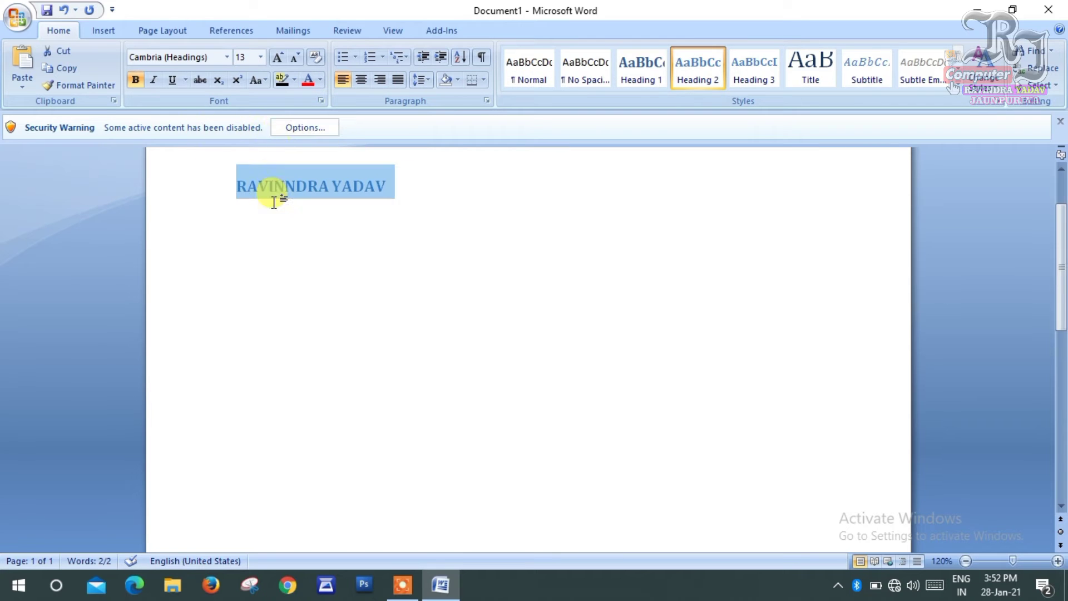
scroll(276, 205, up, 2)
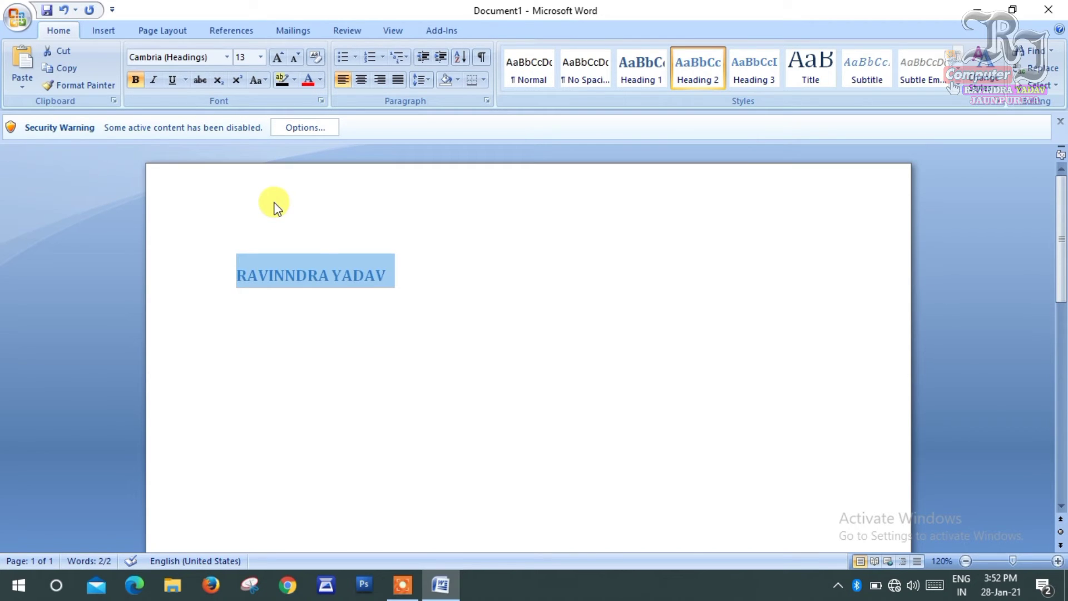
click(319, 257)
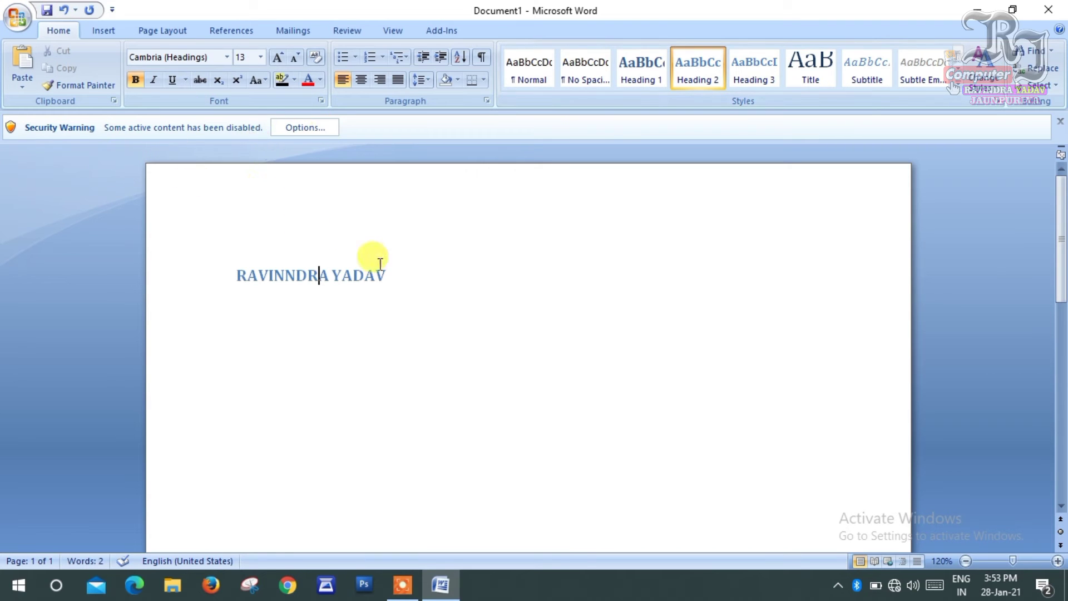
click(424, 282)
mouse_move(424, 282)
mouse_down()
mouse_move(251, 276)
mouse_move(236, 203)
mouse_up()
click(489, 267)
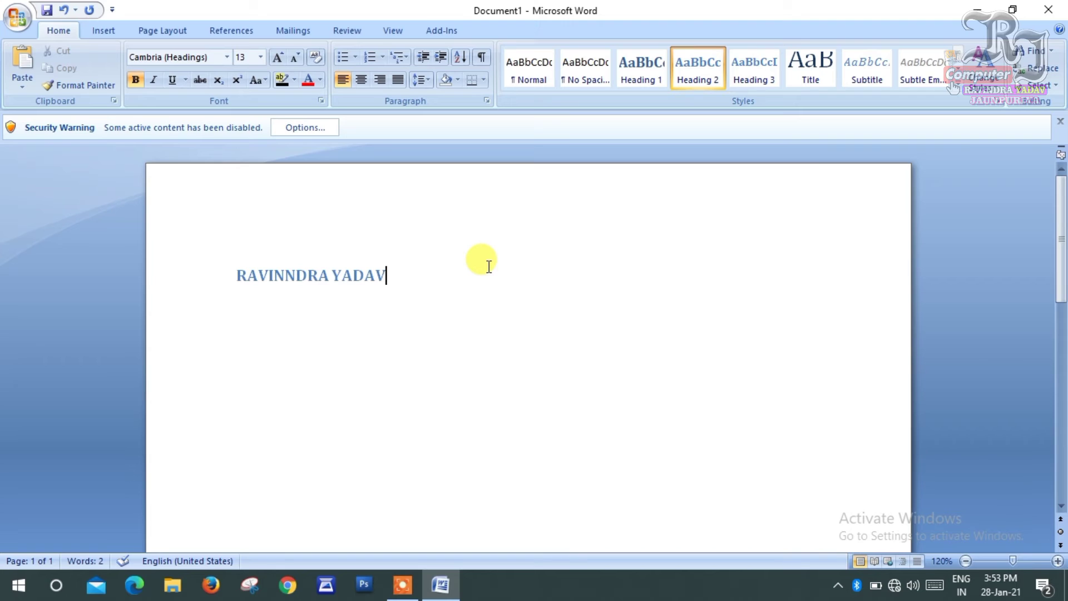
click(178, 269)
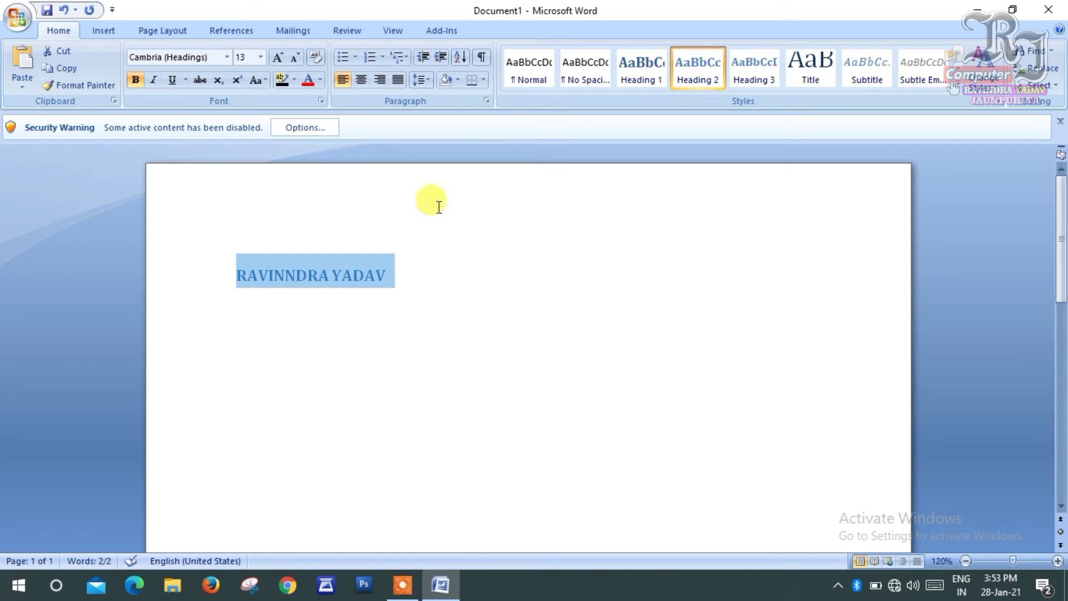
click(428, 252)
triple_click(428, 252)
key(ctrl+c)
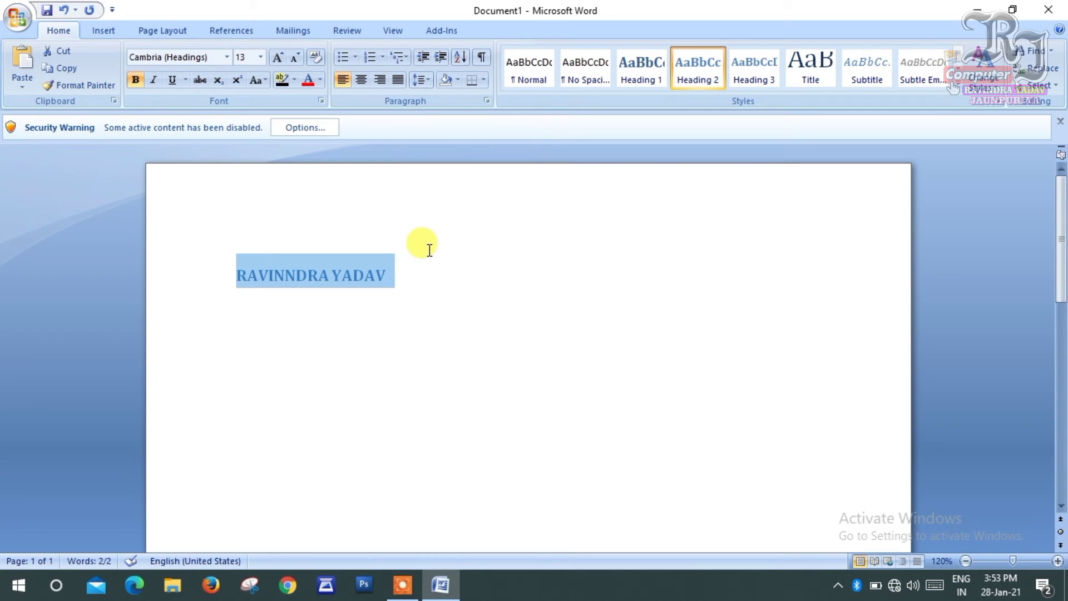
click(451, 256)
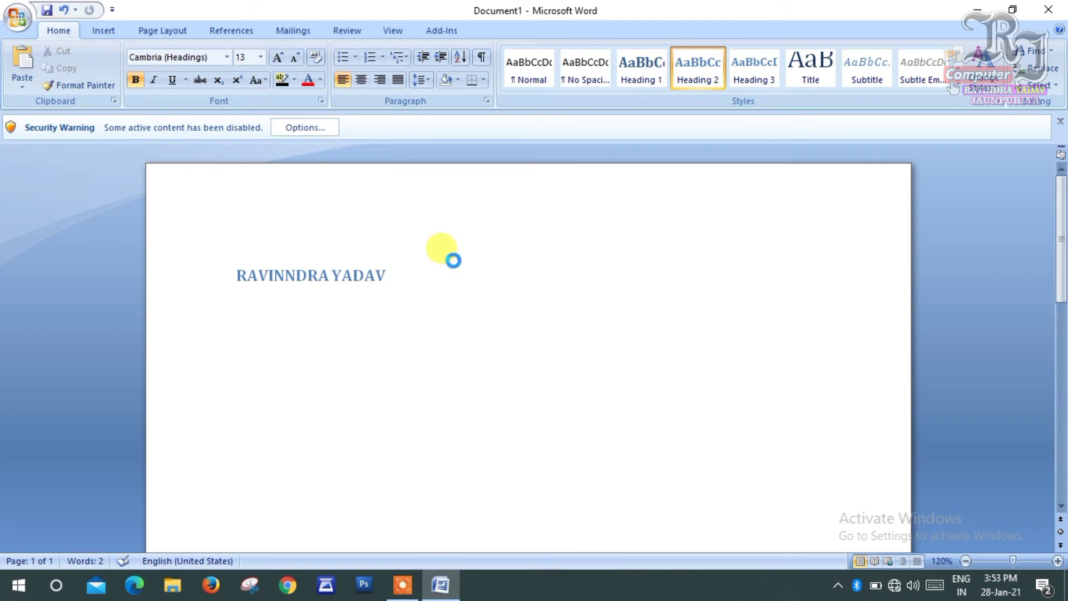
- Paste copies of the name, then delete everything and undo to restore them
key(ctrl+v)
key(ctrl+v)
key(ctrl+v)
key(ctrl+v)
key(ctrl+v)
key(ctrl+v)
key(ctrl+v)
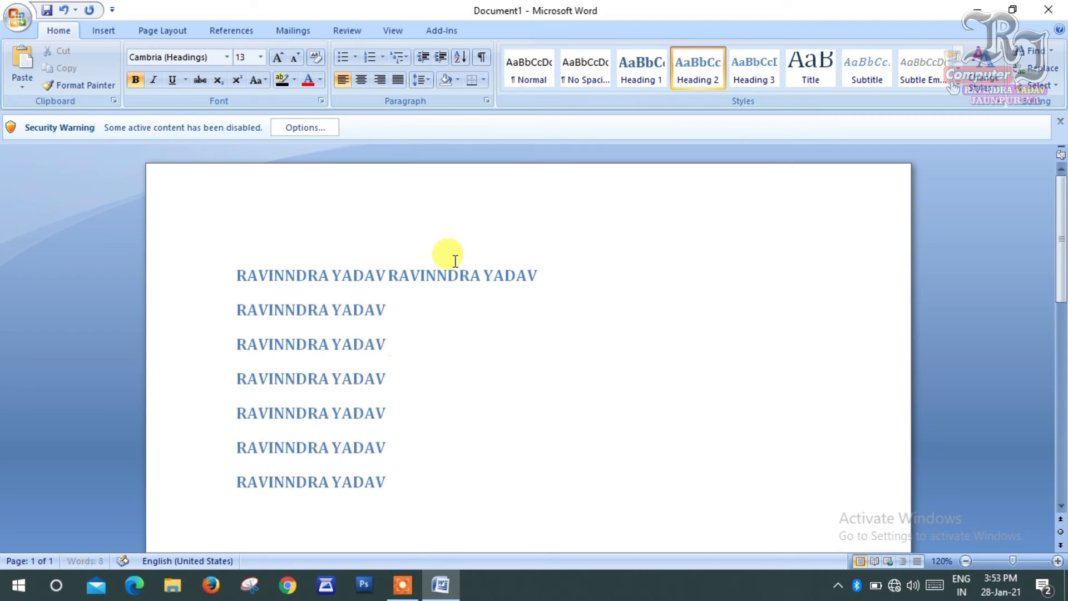
key(ctrl+a)
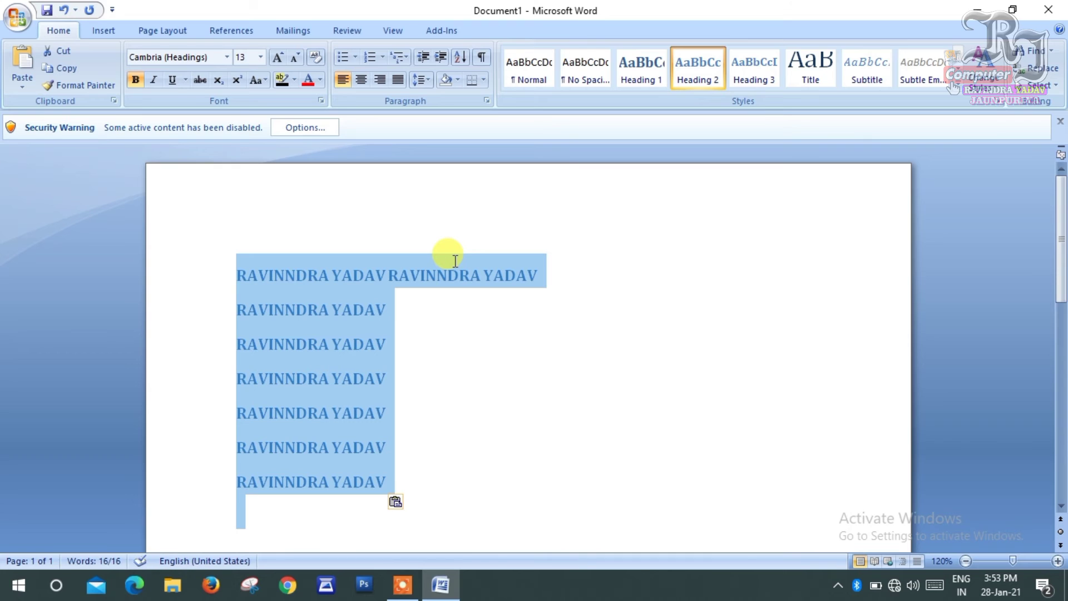
key(Delete)
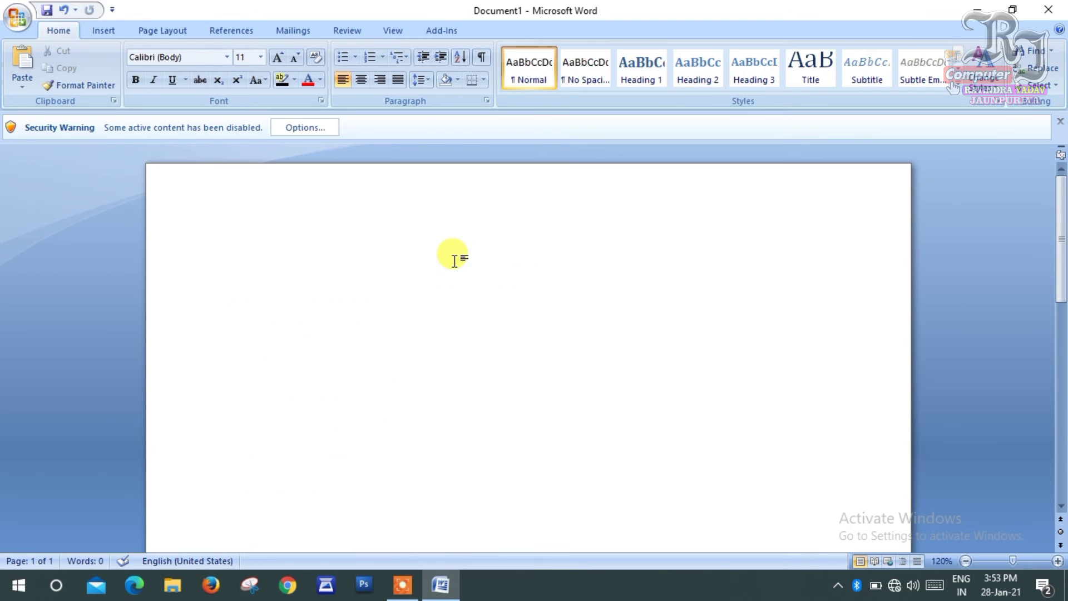
key(ctrl+z)
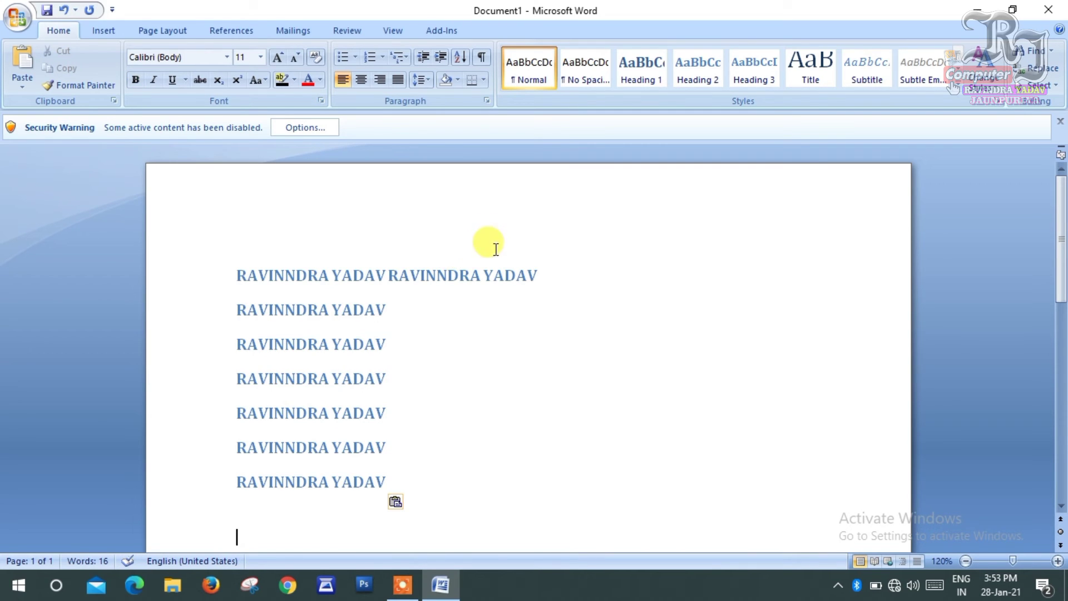
- Place the cursor at the end of line 2 and look over the eight pasted names
click(450, 307)
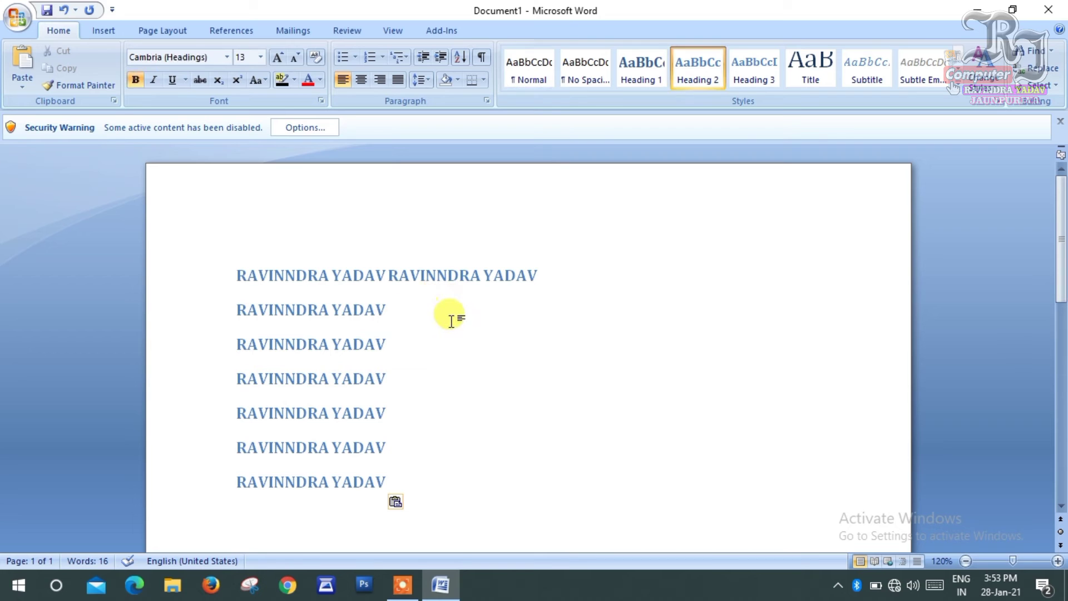
scroll(558, 287, down, 3)
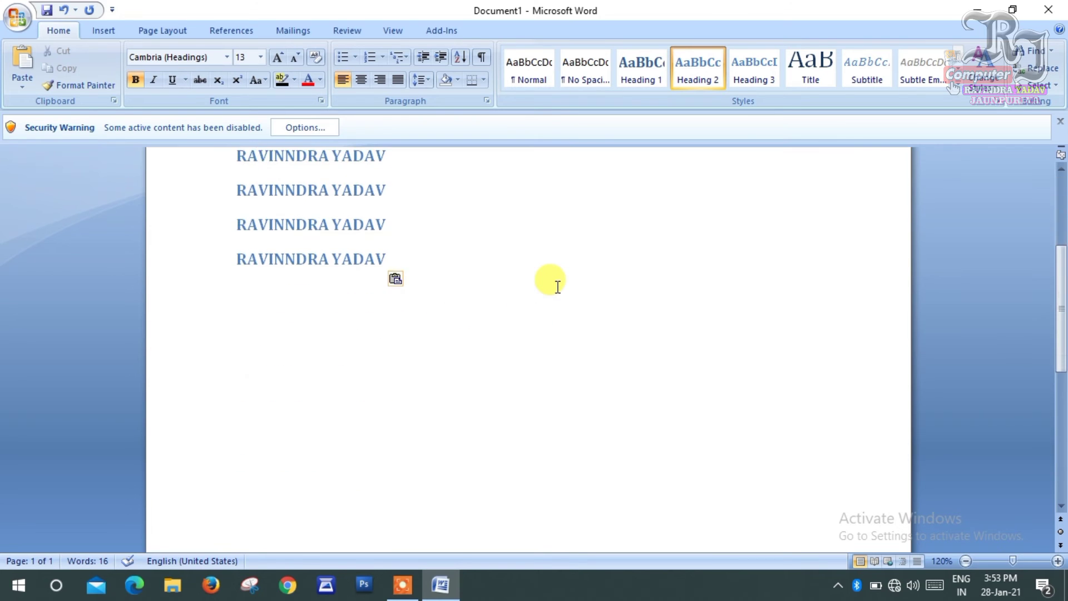
scroll(557, 287, up, 1)
scroll(558, 287, up, 2)
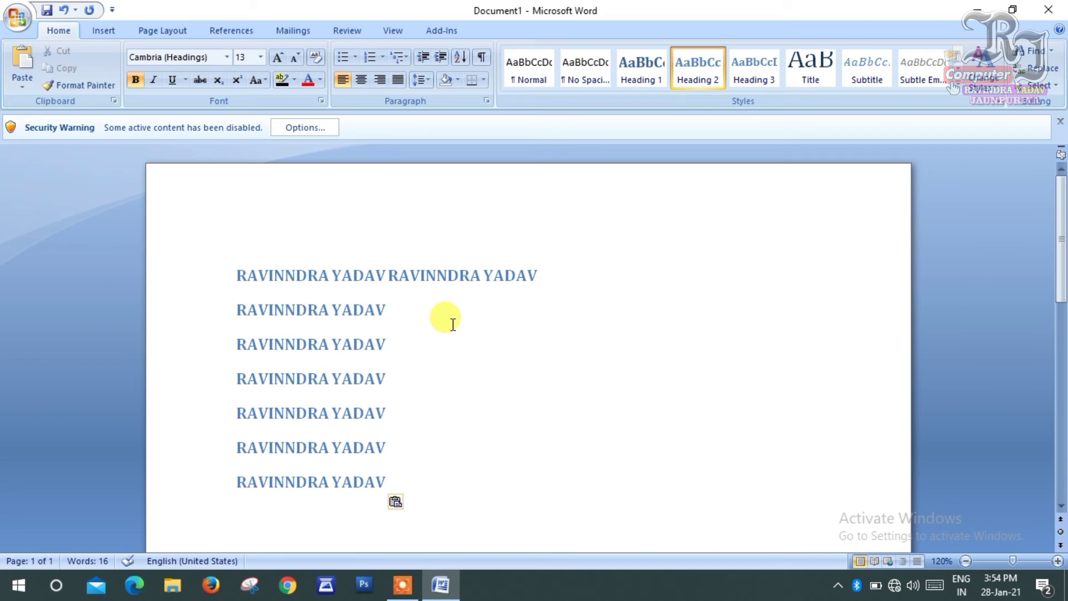
scroll(453, 324, down, 2)
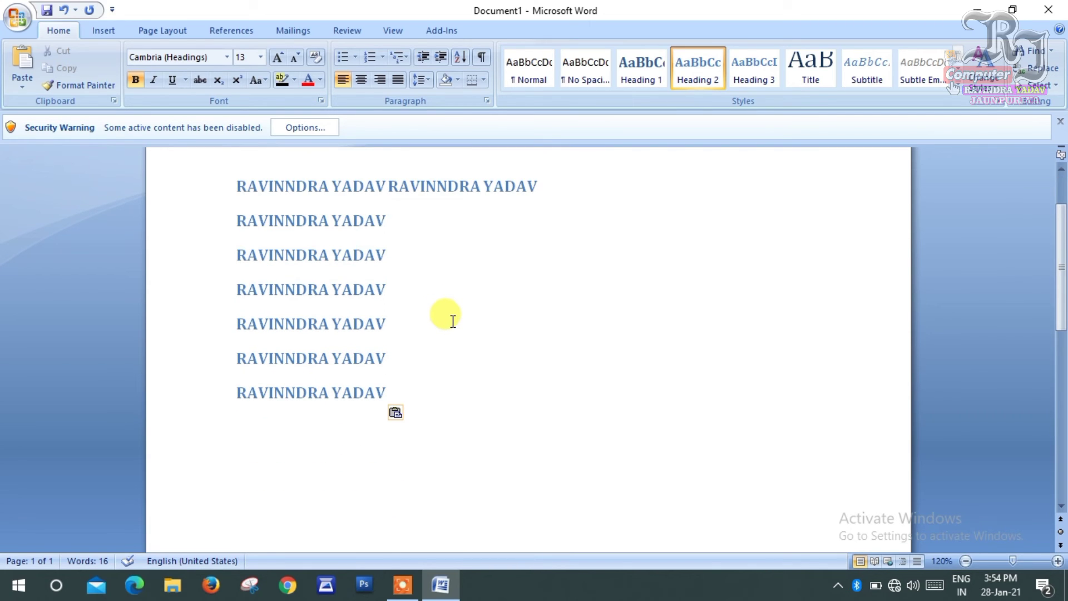
scroll(453, 321, up, 2)
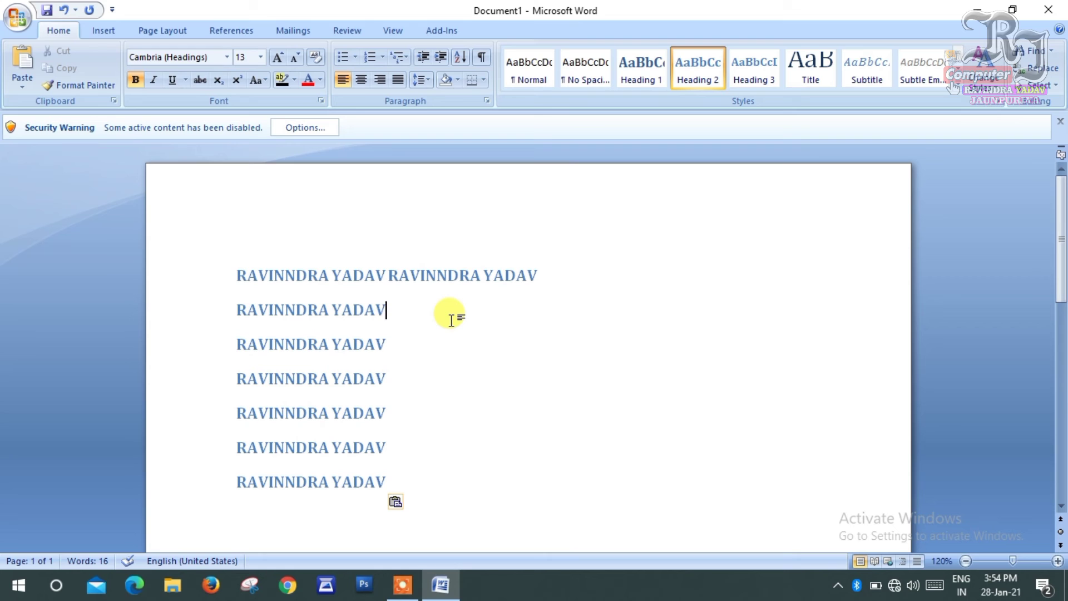
scroll(452, 318, down, 4)
scroll(451, 318, up, 2)
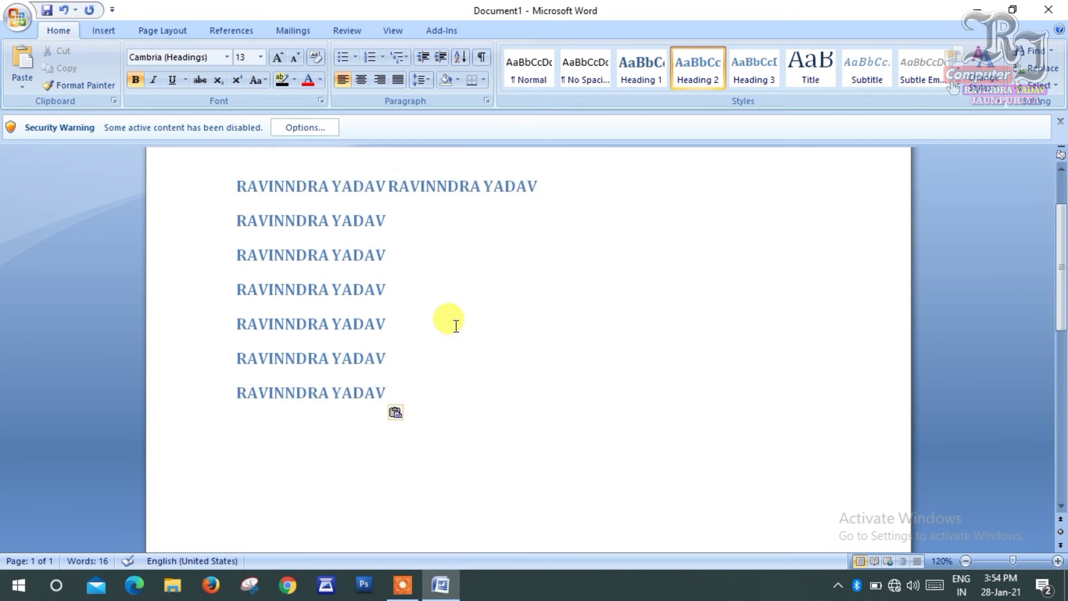
scroll(455, 325, up, 2)
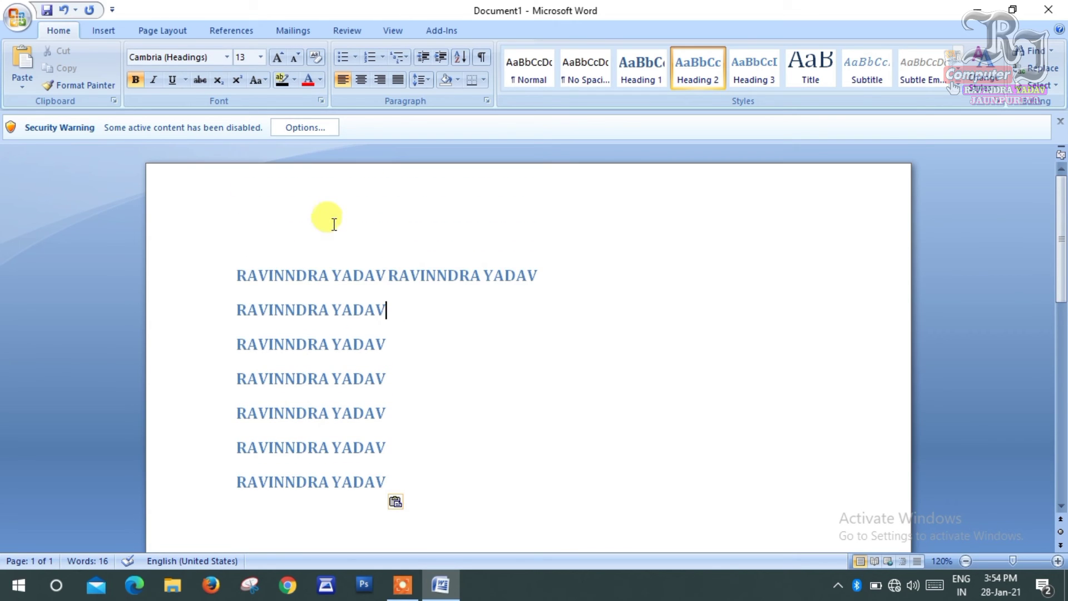
- Paste the lines twice more at the end, then undo back to the single 48-pt bold Arial name
key(ctrl+a)
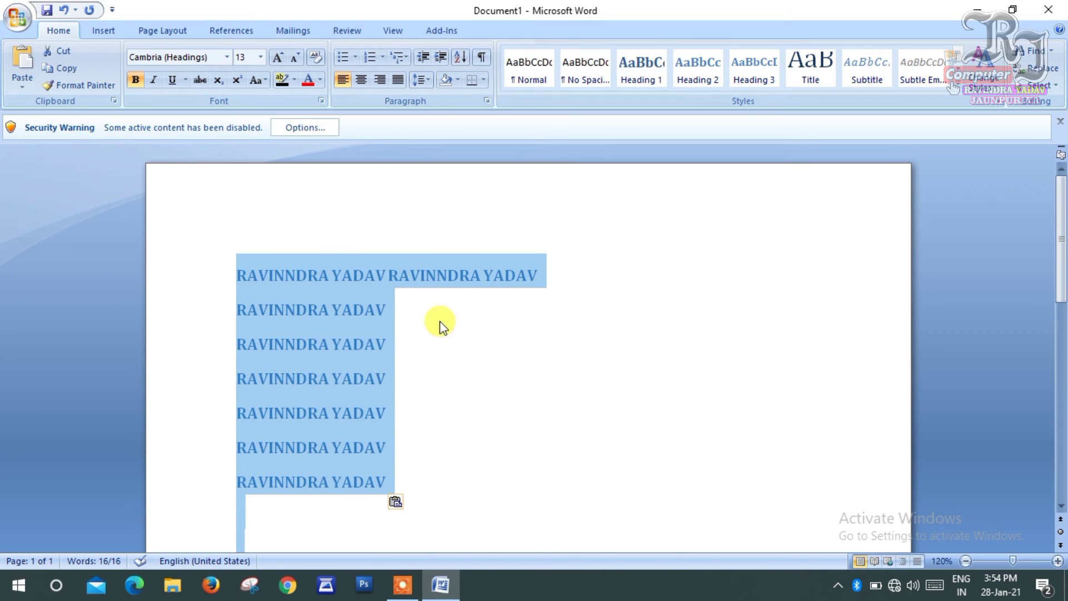
click(454, 351)
key(ctrl+a)
key(ctrl+c)
click(479, 500)
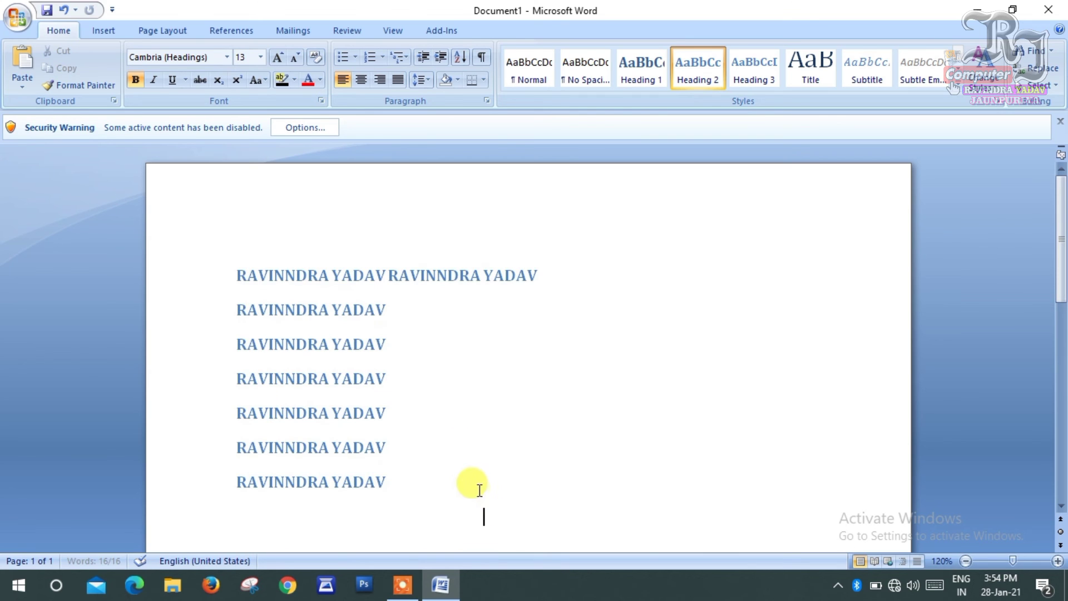
key(ctrl+v)
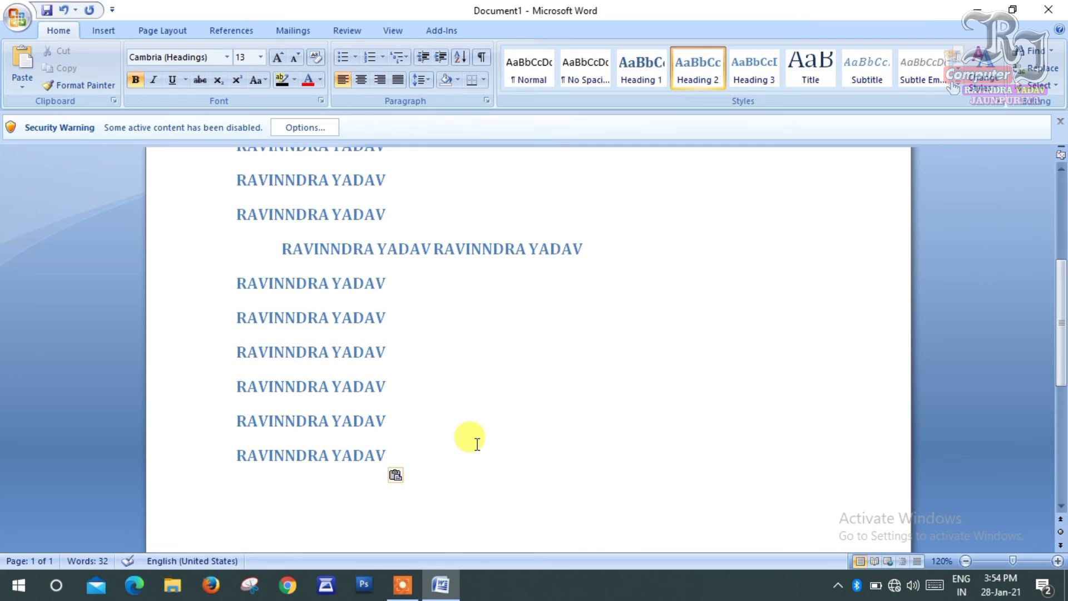
key(ctrl+v)
key(ctrl+v)
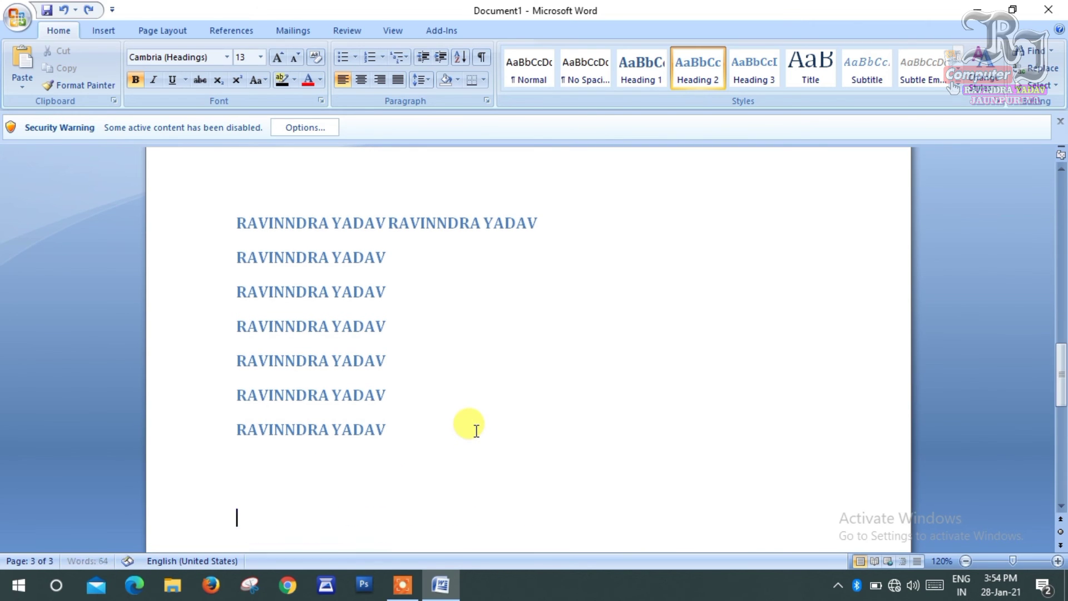
key(ctrl+z)
key(ctrl+z)
key(ctrl+z)
key(ctrl+z)
key(ctrl+z)
key(ctrl+z)
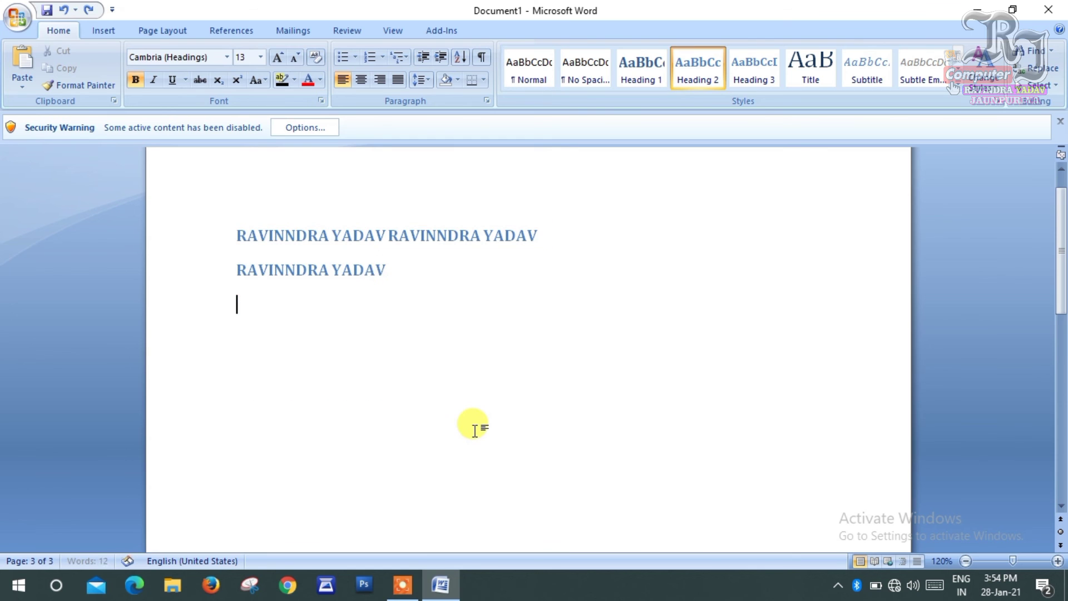
key(ctrl+z)
key(ctrl+z)
key(ctrl+z)
key(ctrl+z)
key(ctrl+z)
key(ctrl+z)
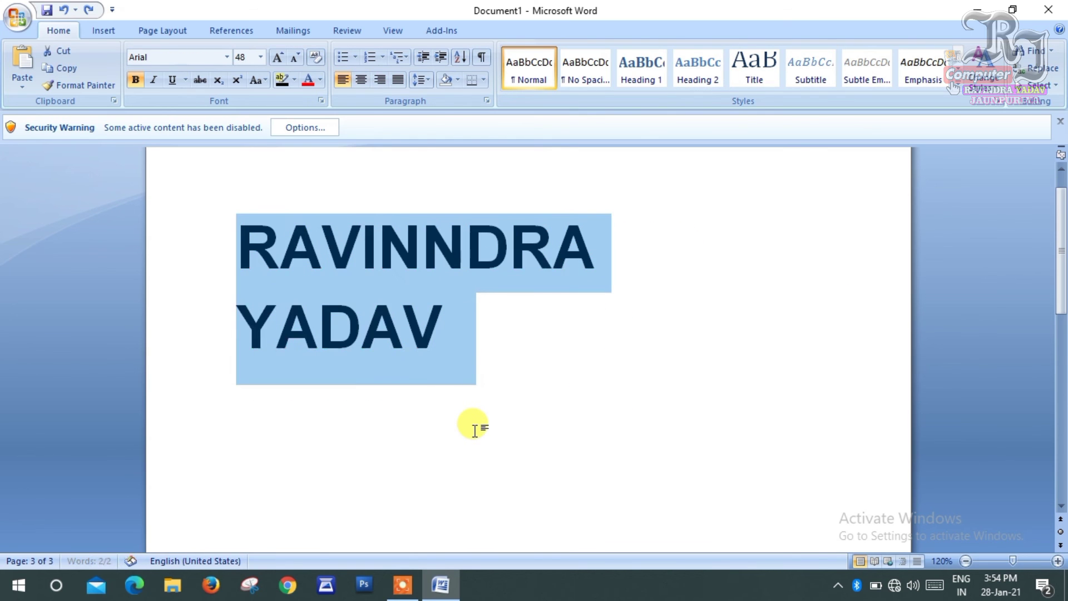
key(ctrl+z)
key(ctrl+z)
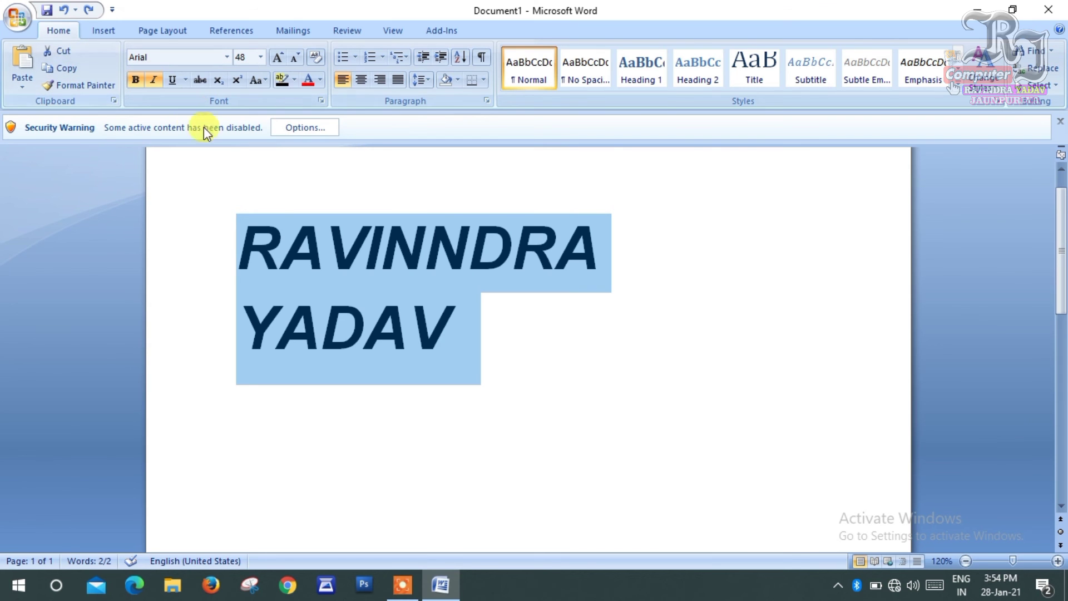
- Scroll up and down the page to inspect the large bold Arial name
scroll(473, 234, down, 3)
scroll(462, 246, up, 3)
scroll(462, 246, up, 1)
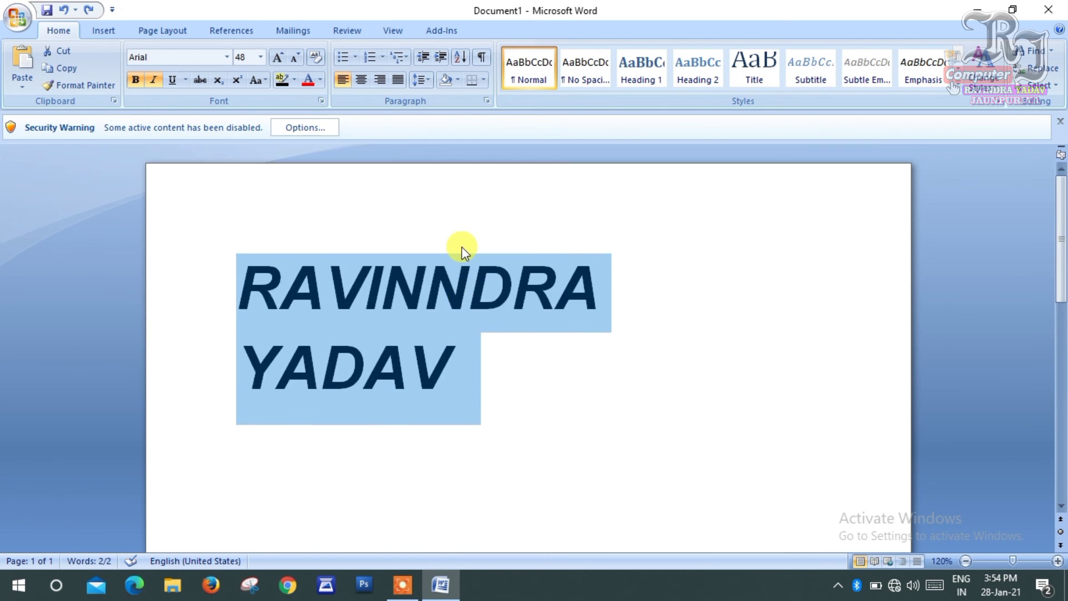
scroll(462, 246, down, 5)
scroll(462, 246, up, 5)
scroll(291, 261, down, 2)
scroll(295, 258, up, 2)
- Switch the ribbon to the Insert commands for adding pictures, shapes and tables
click(99, 28)
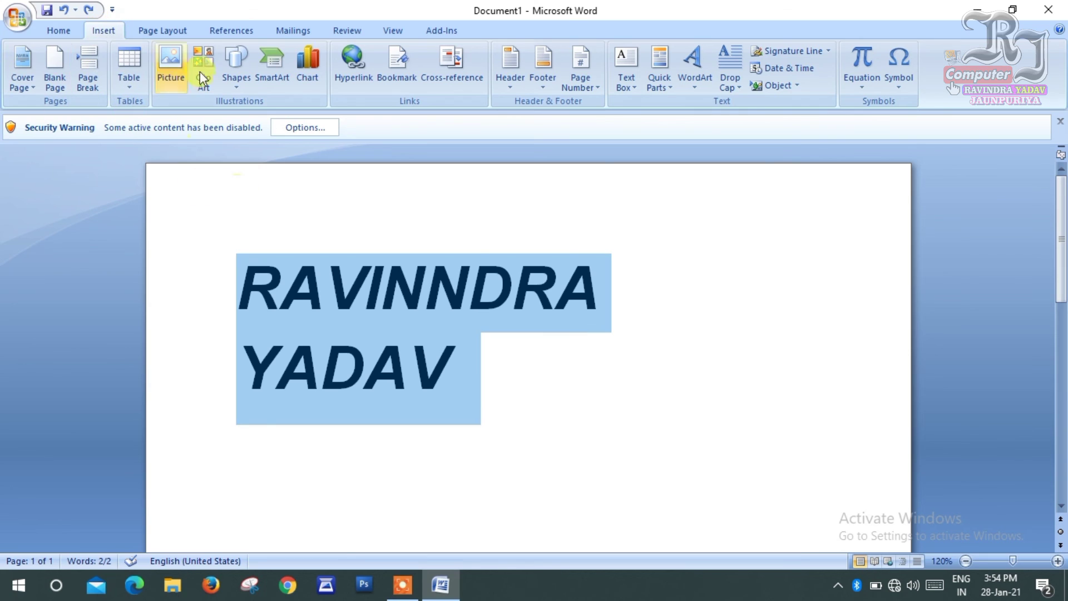